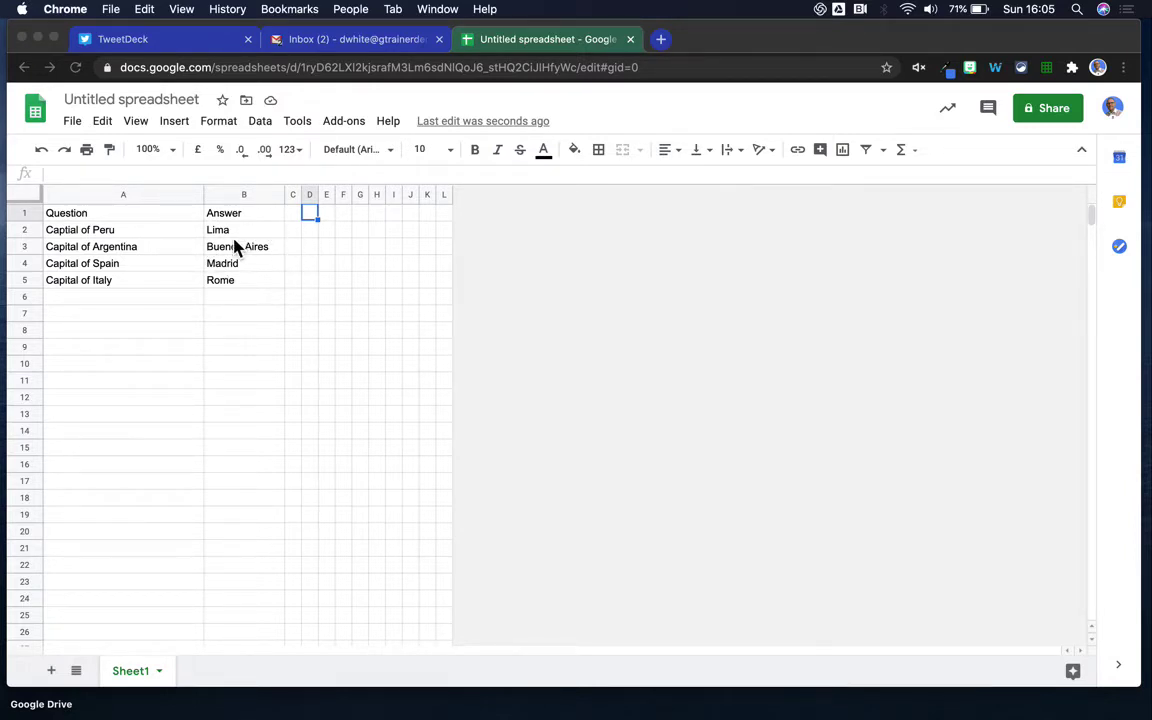
- Select cell D2, beside the Lima answer row
{"action": "left_click", "coordinate": [312, 230]}
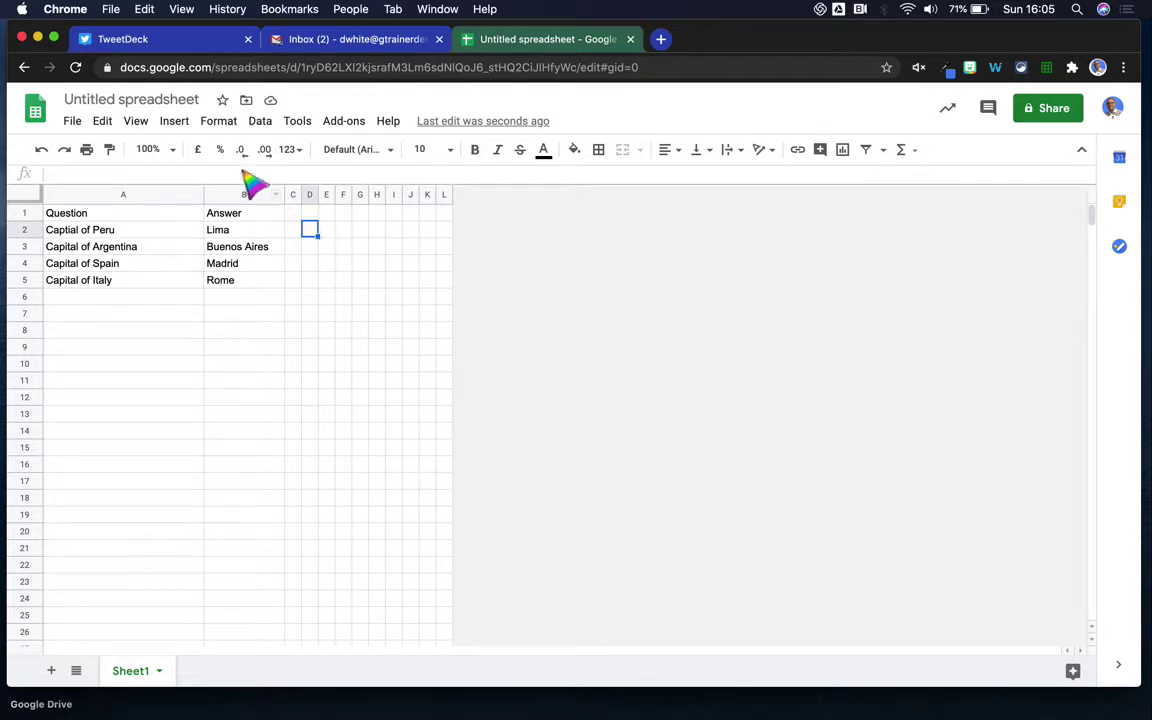
- Give D2 a conditional format with custom formula =B2="Lima" and a dark blue fill
{"action": "left_click", "coordinate": [216, 124]}
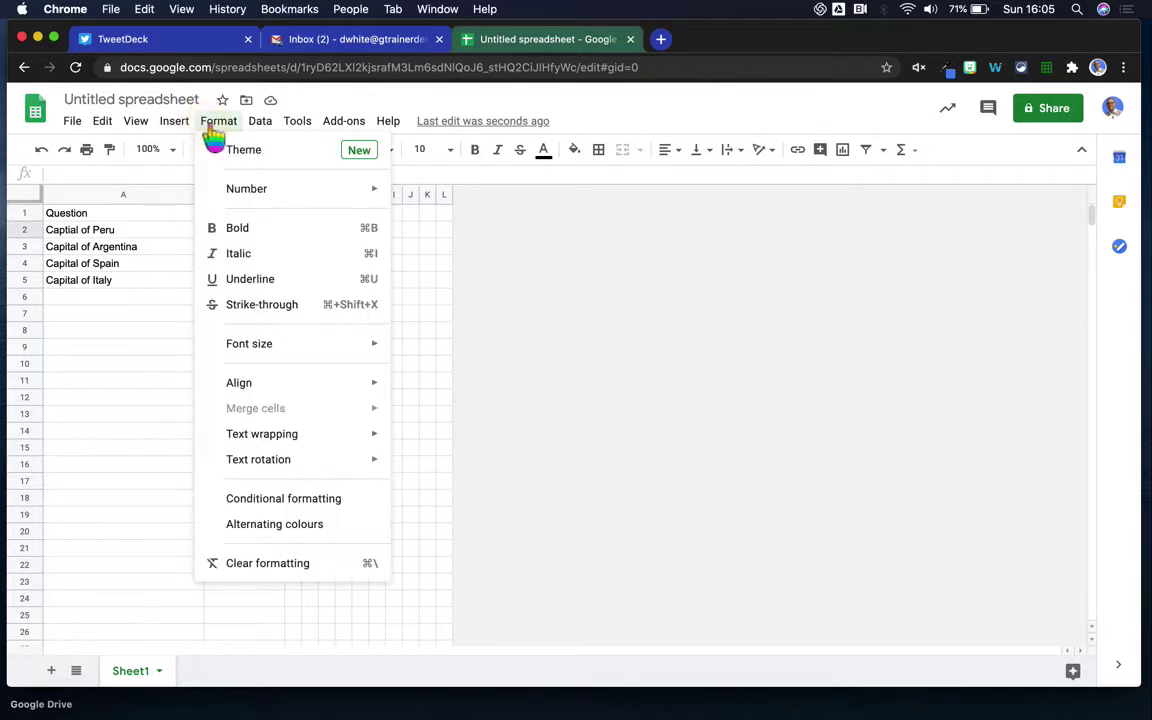
{"action": "left_click", "coordinate": [300, 498]}
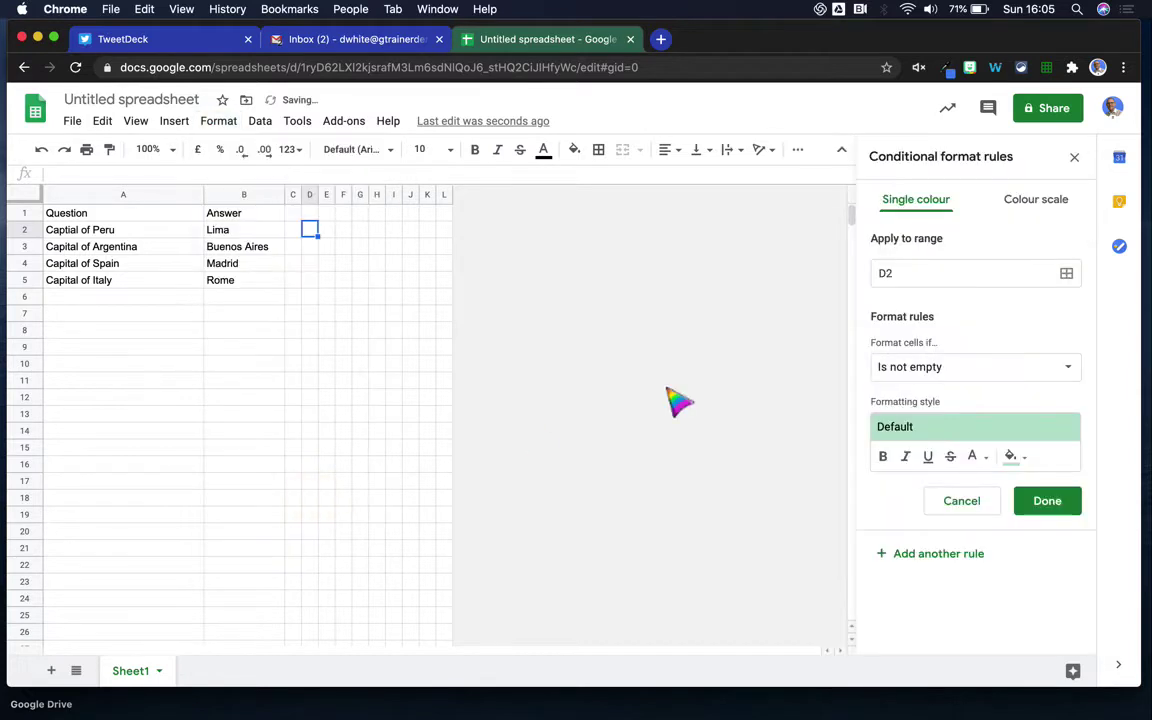
{"action": "left_click", "coordinate": [1018, 372]}
{"action": "scroll", "coordinate": [967, 457], "scroll_direction": "down", "scroll_amount": 4}
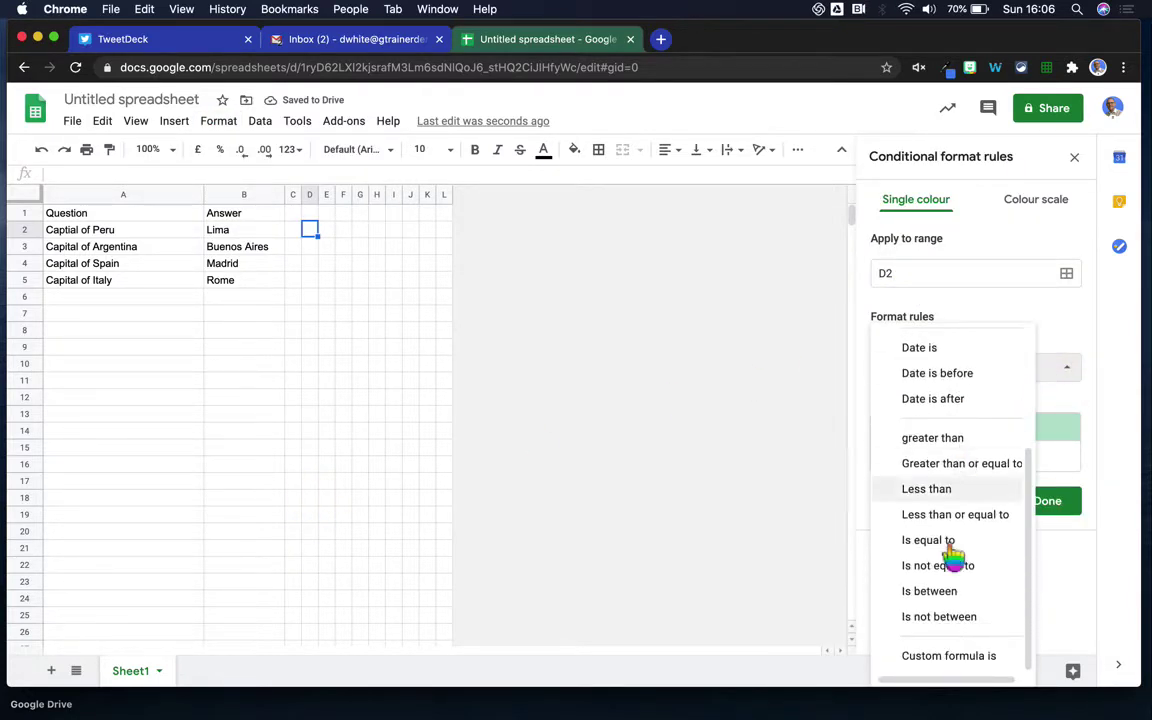
{"action": "left_click", "coordinate": [953, 664]}
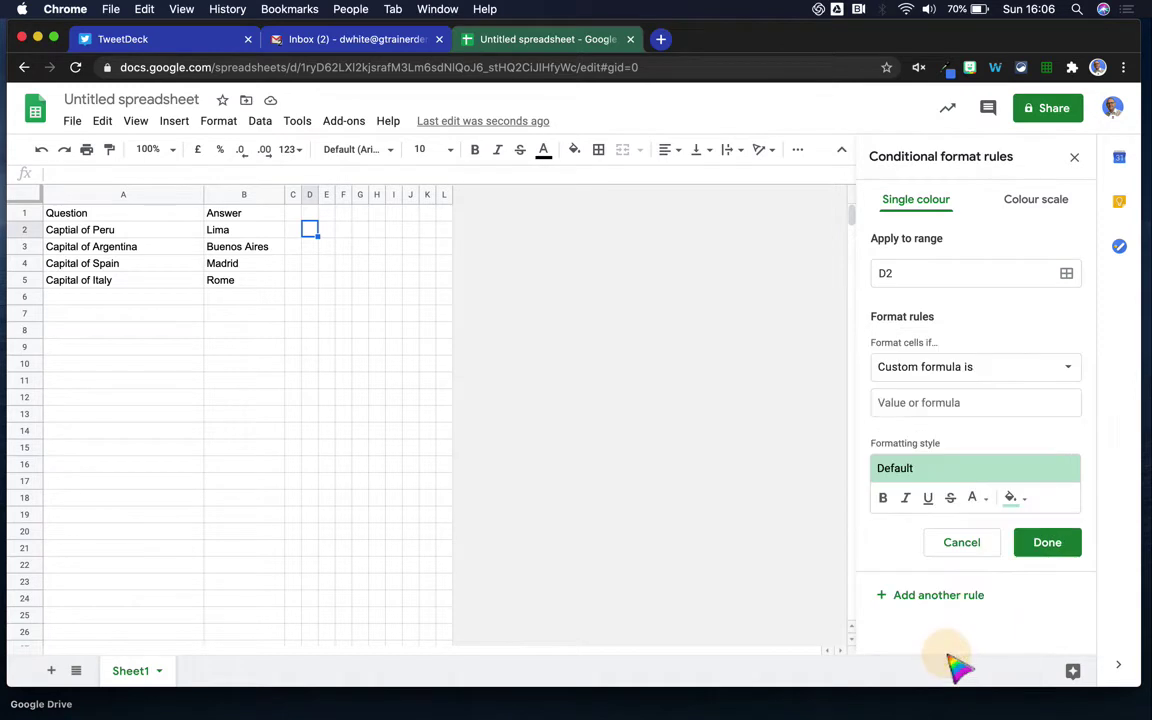
{"action": "left_click", "coordinate": [935, 406]}
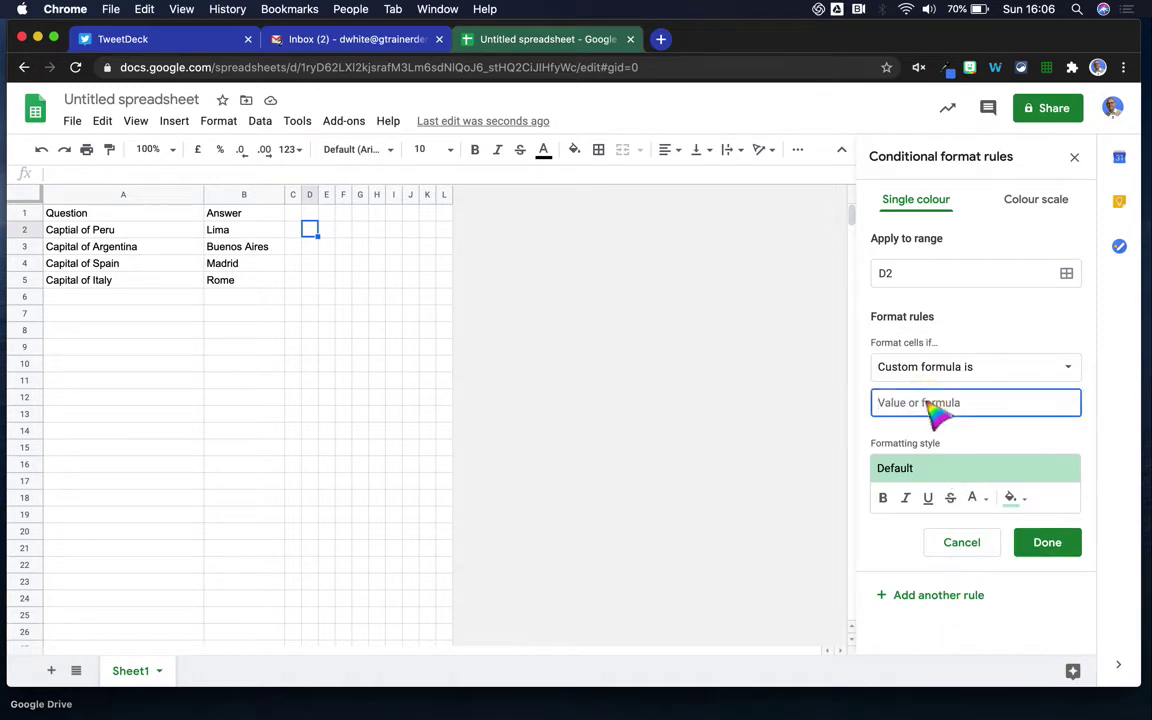
{"action": "type", "text": "="}
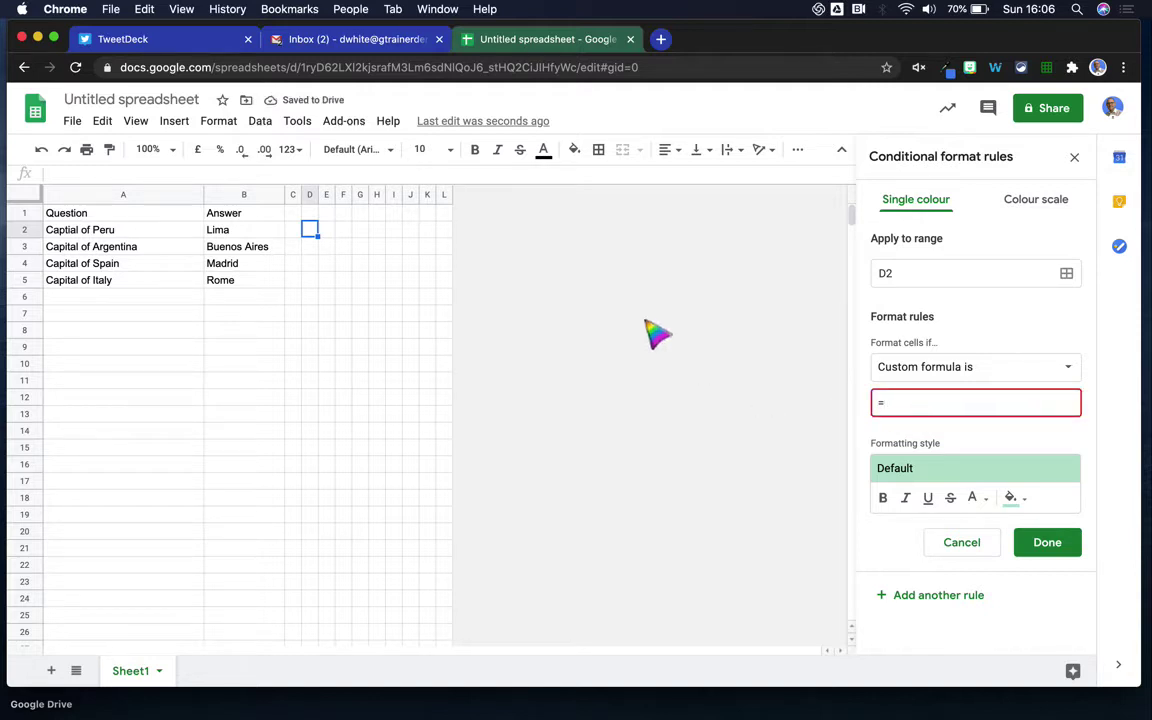
{"action": "left_click", "coordinate": [245, 232]}
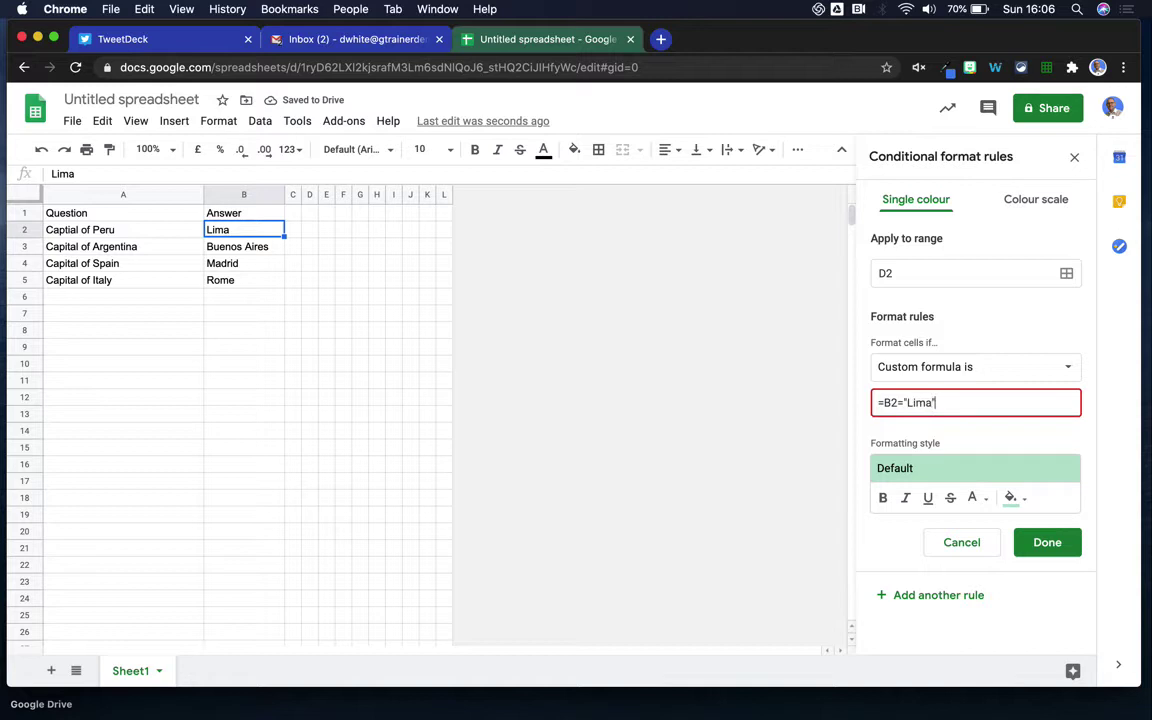
{"action": "left_click", "coordinate": [1013, 498]}
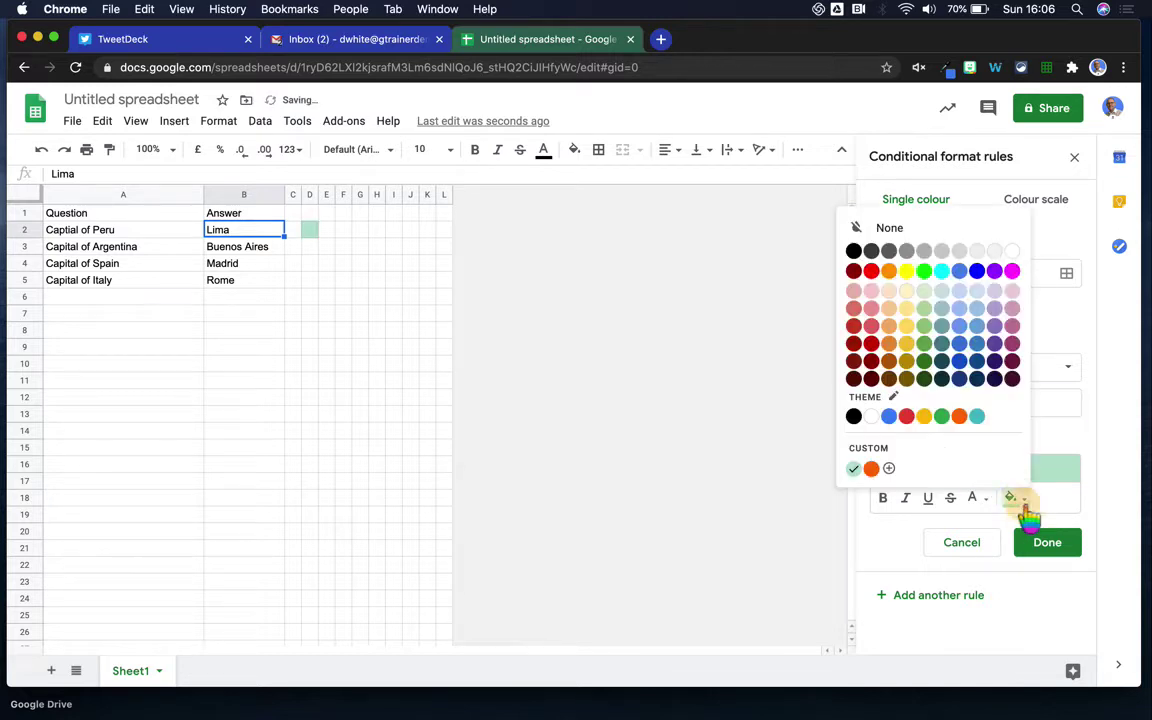
{"action": "left_click", "coordinate": [961, 364]}
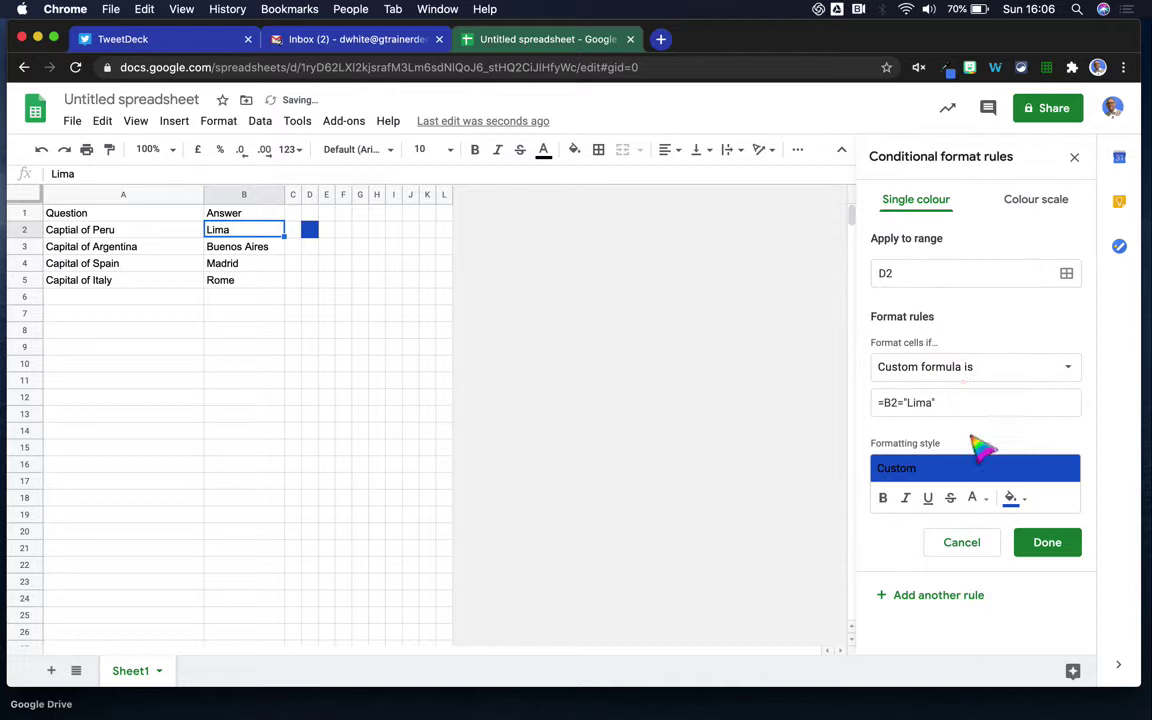
- Save the D2 rule and test it by clearing and re-entering Lima in B2
{"action": "left_click", "coordinate": [1045, 545]}
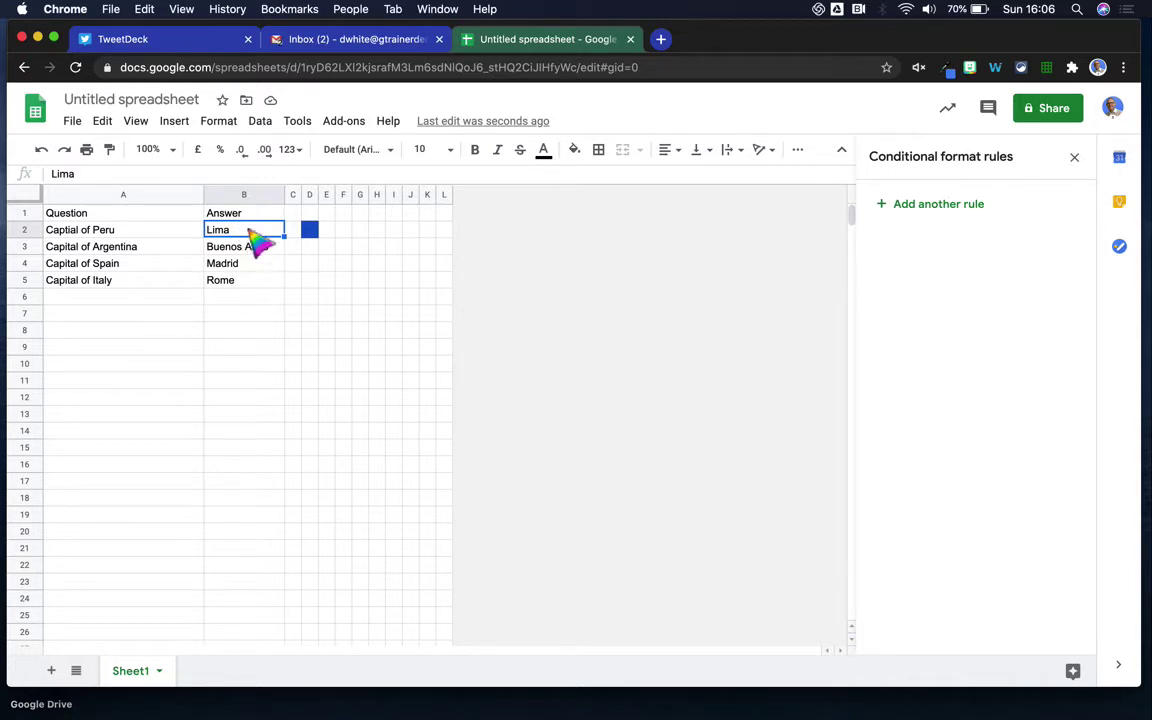
{"action": "key", "text": "Delete"}
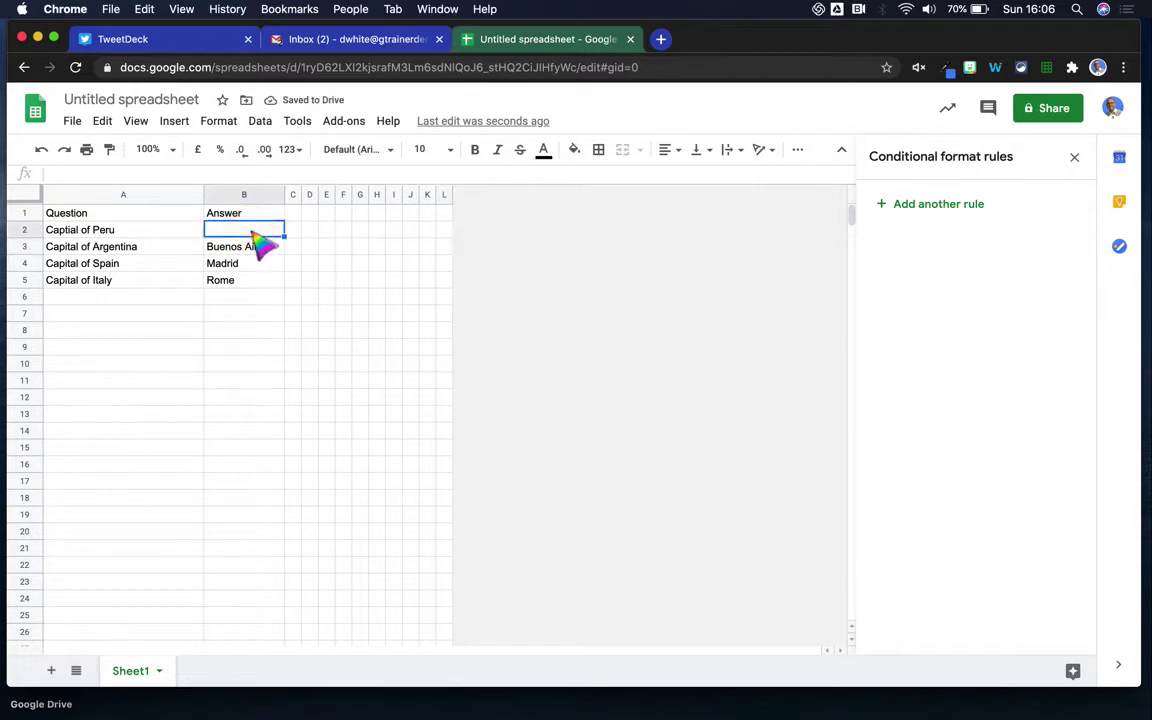
{"action": "type", "text": "Lima"}
{"action": "left_click", "coordinate": [592, 322]}
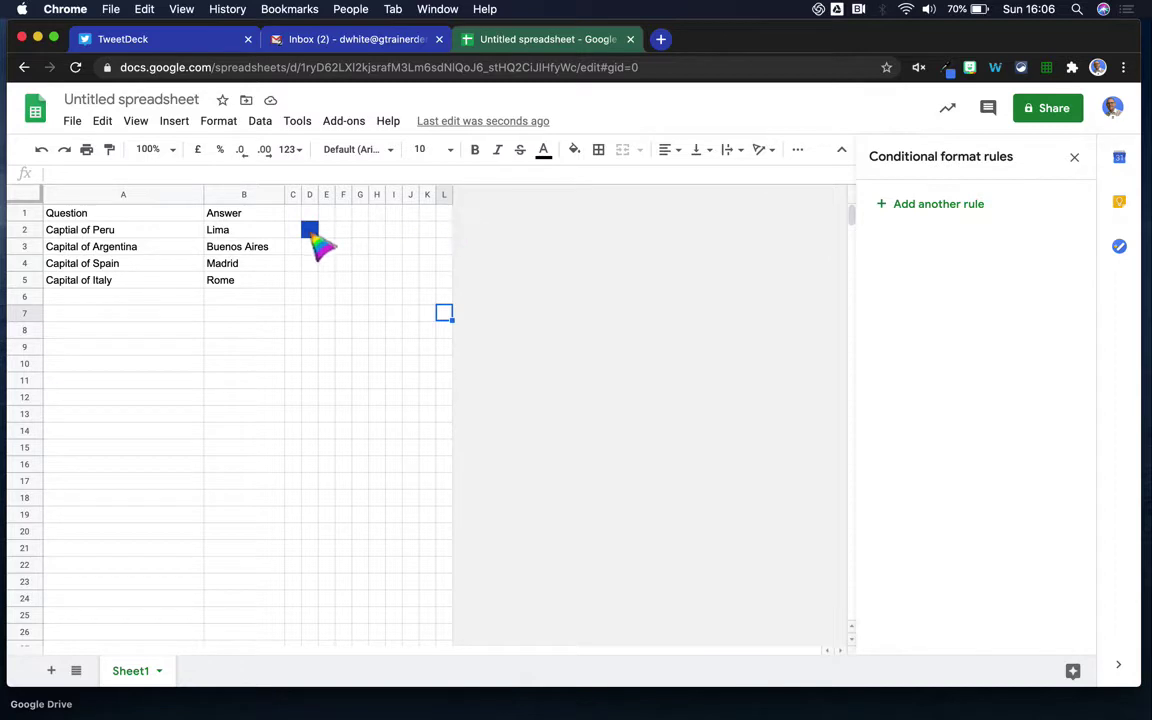
- Copy the =B2="Lima" formula from the existing D2 rule
{"action": "left_click", "coordinate": [938, 238]}
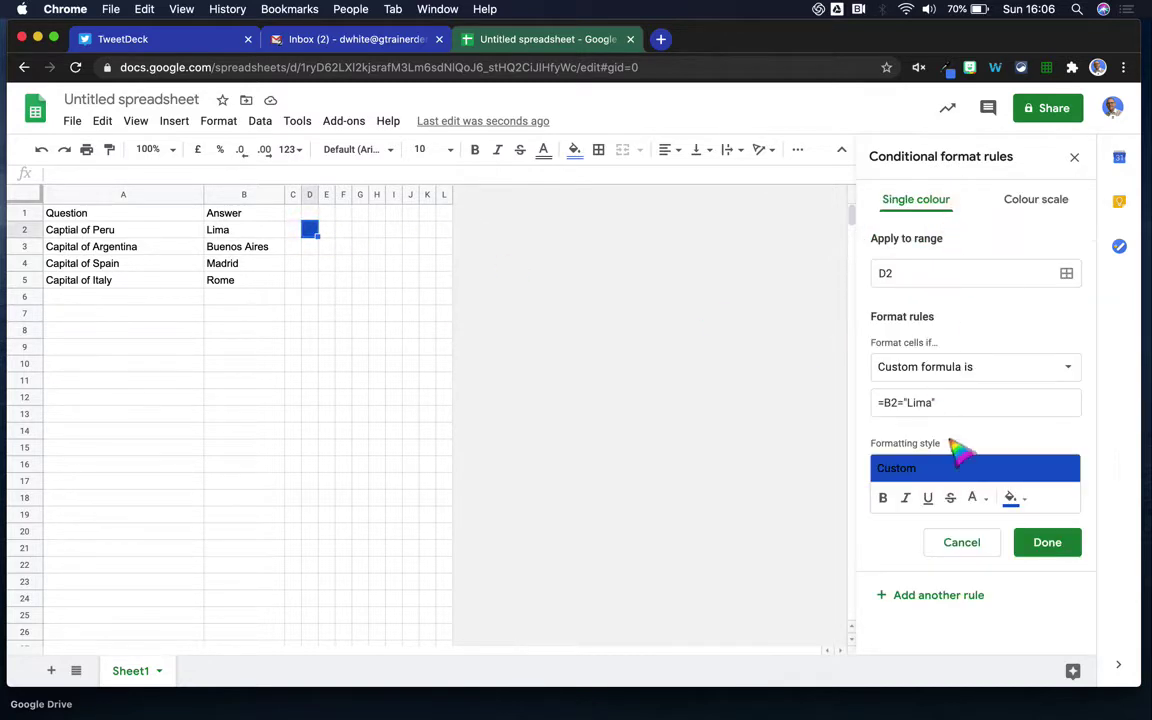
{"action": "left_click_drag", "start_coordinate": [957, 411], "coordinate": [885, 408]}
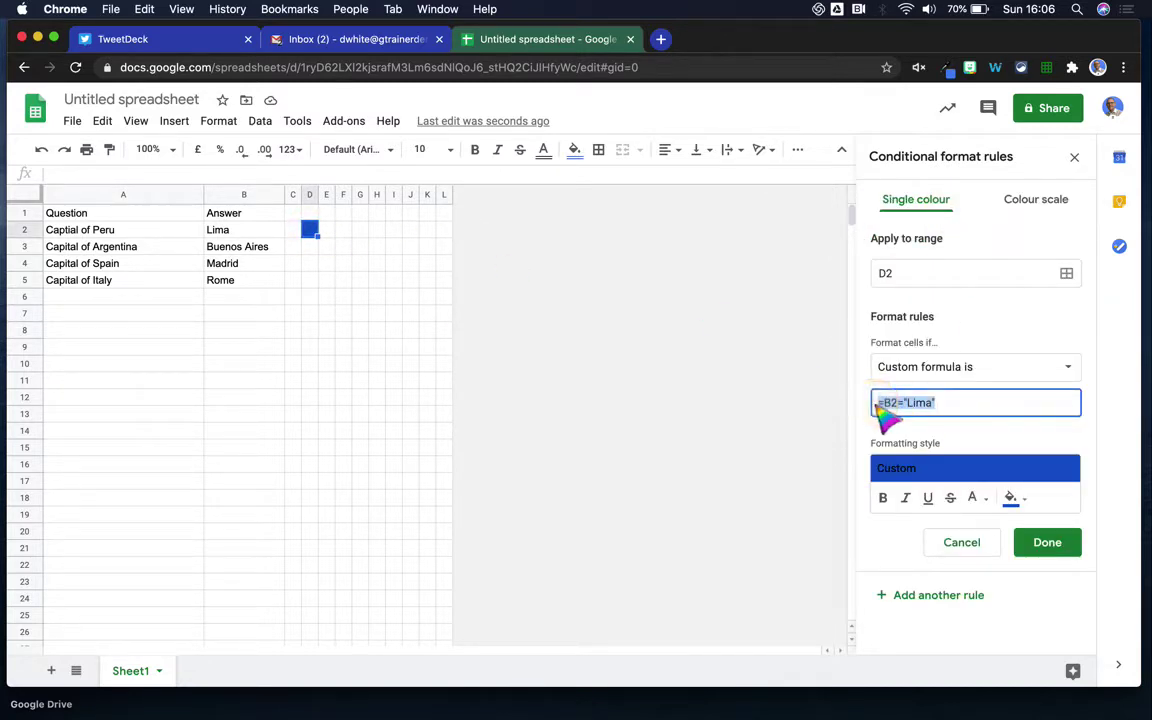
{"action": "left_click", "coordinate": [1047, 542]}
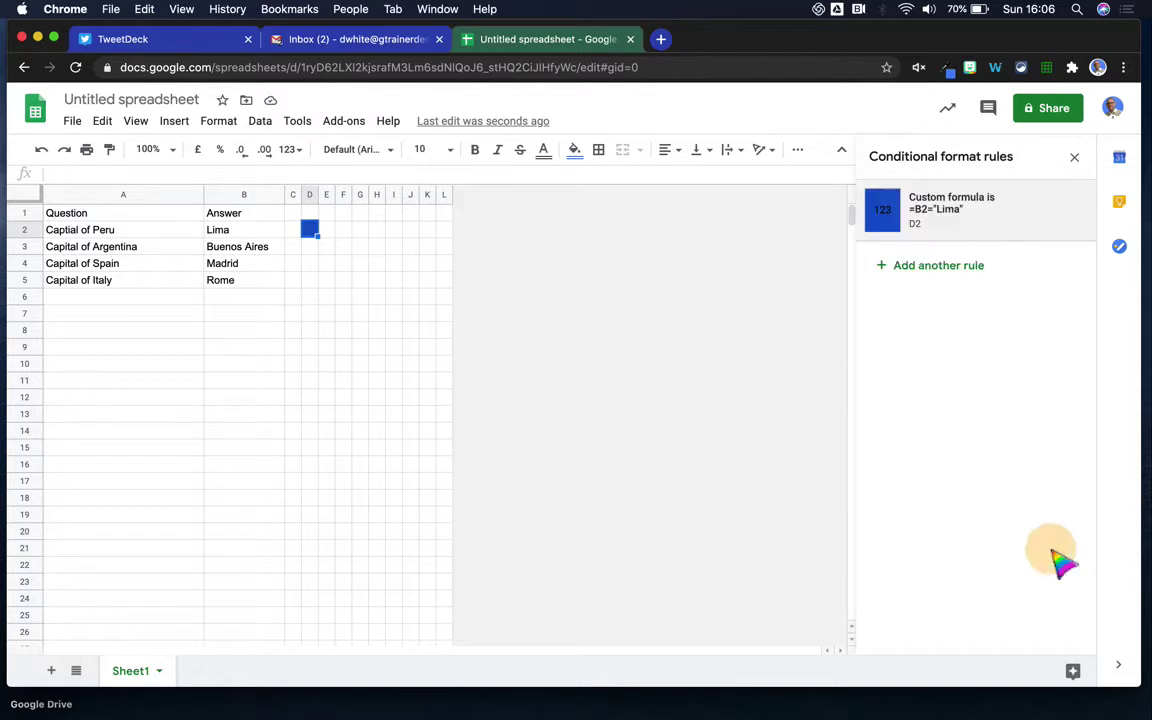
- Give F1 its own blue-fill rule with custom formula =B2="Lima"
{"action": "left_click", "coordinate": [347, 215]}
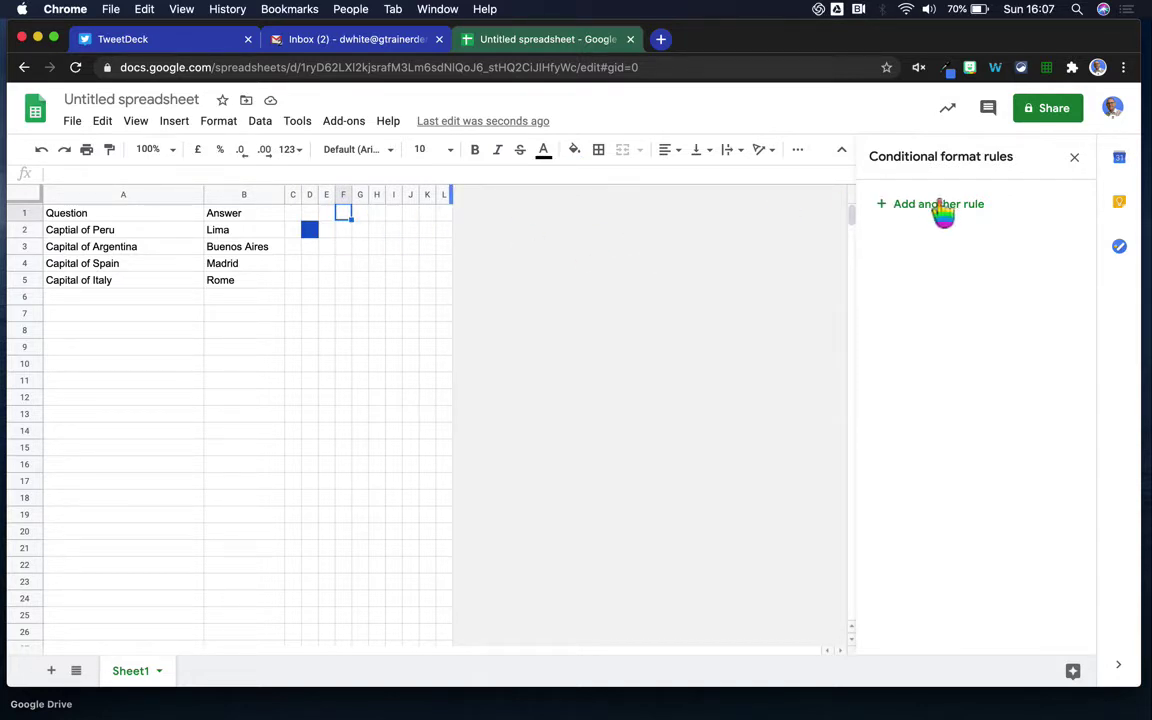
{"action": "left_click", "coordinate": [935, 206]}
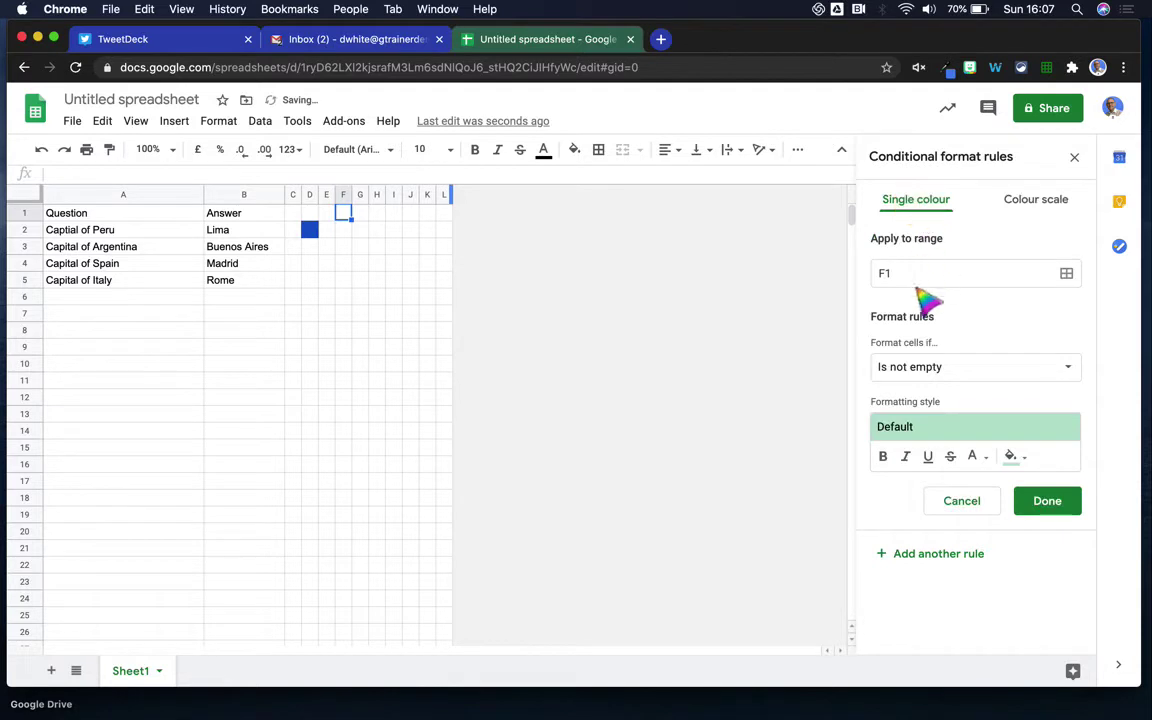
{"action": "left_click", "coordinate": [928, 374]}
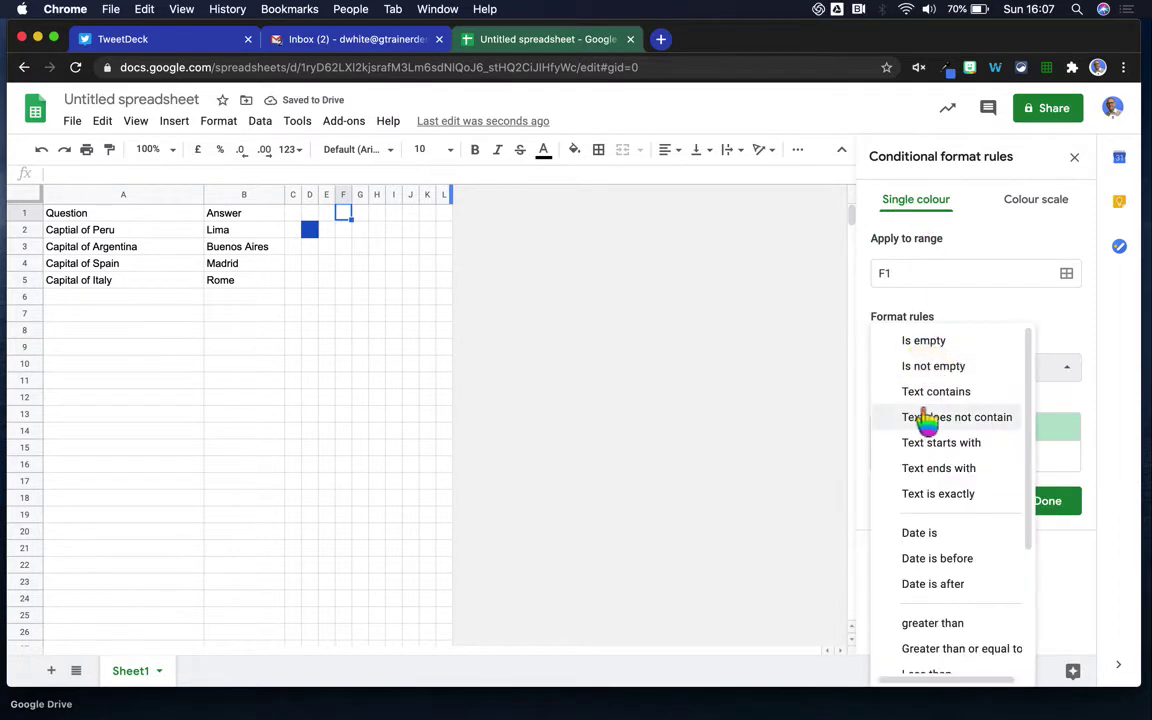
{"action": "scroll", "coordinate": [925, 420], "scroll_direction": "down", "scroll_amount": 3}
{"action": "left_click", "coordinate": [946, 656]}
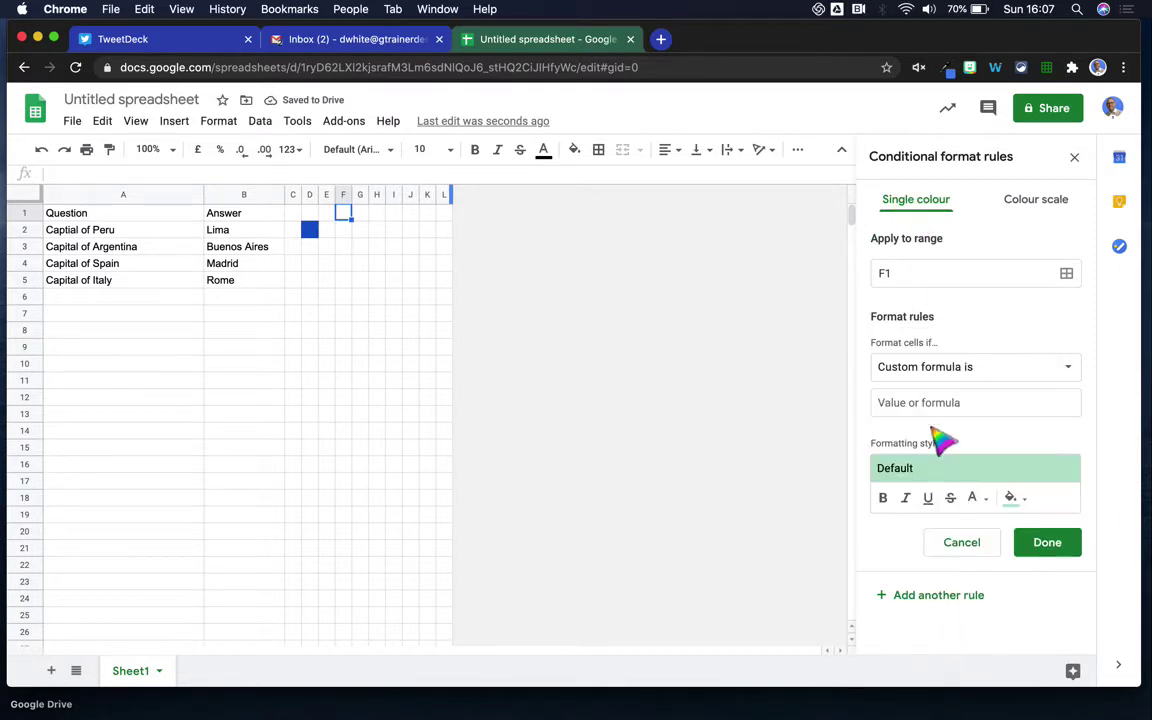
{"action": "left_click", "coordinate": [931, 408]}
{"action": "type", "text": "=B2=\"Lima\""}
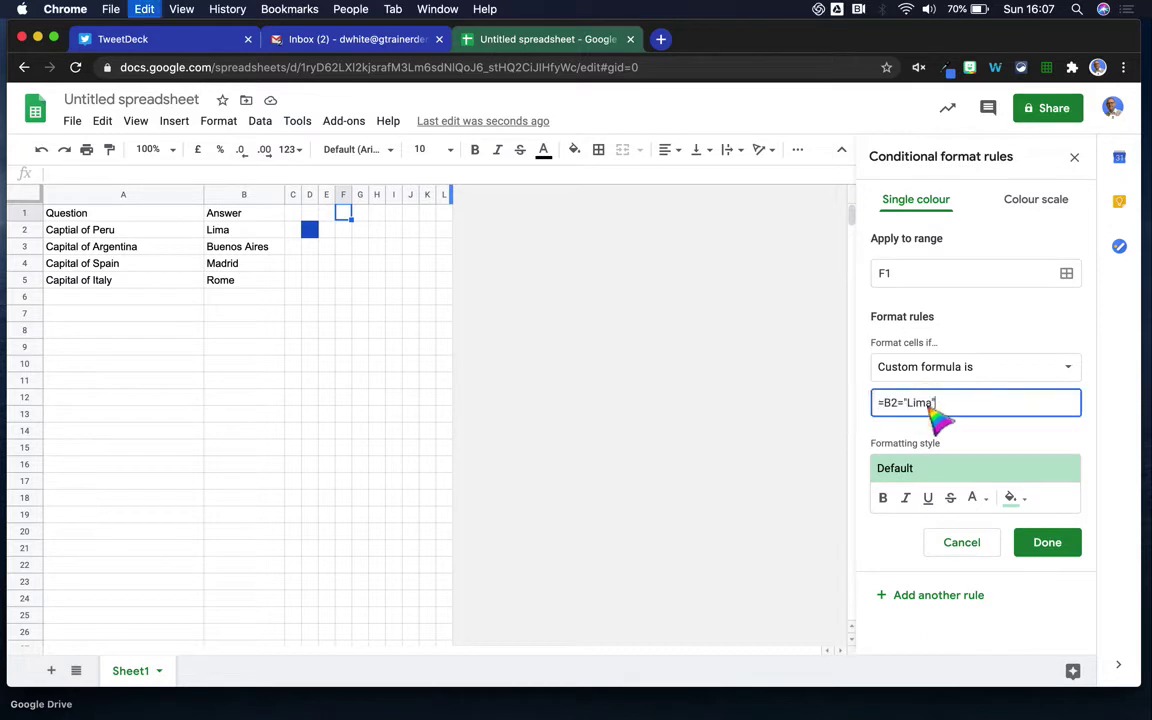
{"action": "left_click", "coordinate": [1020, 502]}
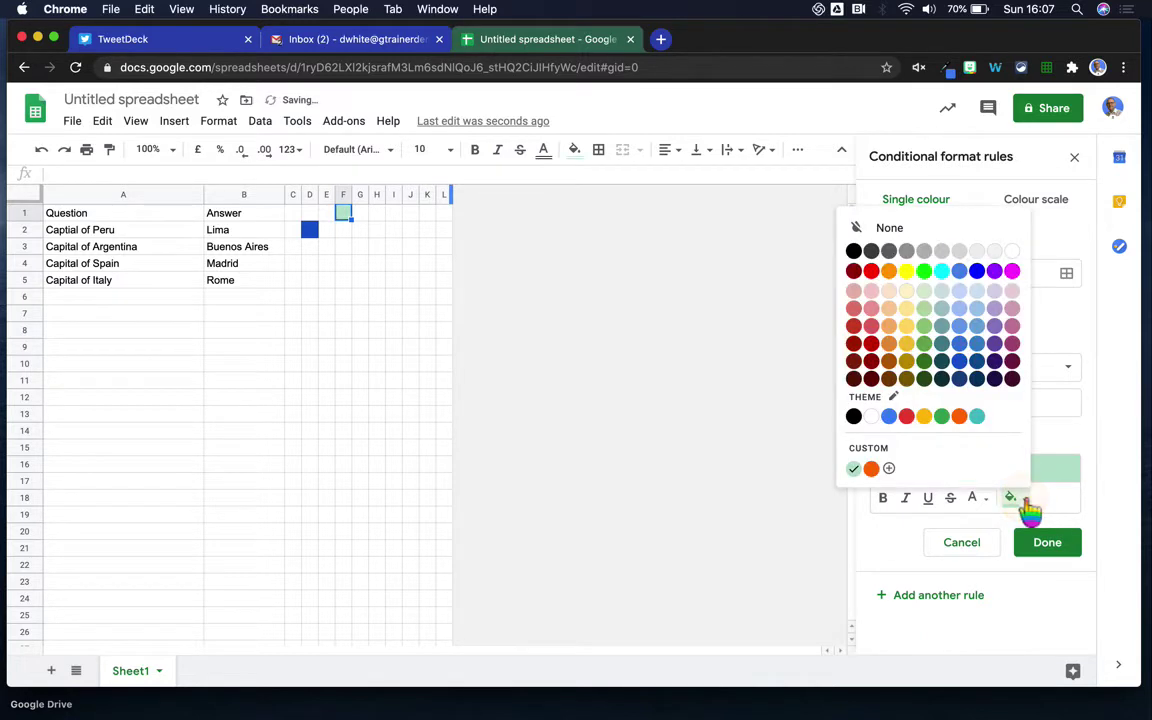
{"action": "left_click", "coordinate": [967, 376]}
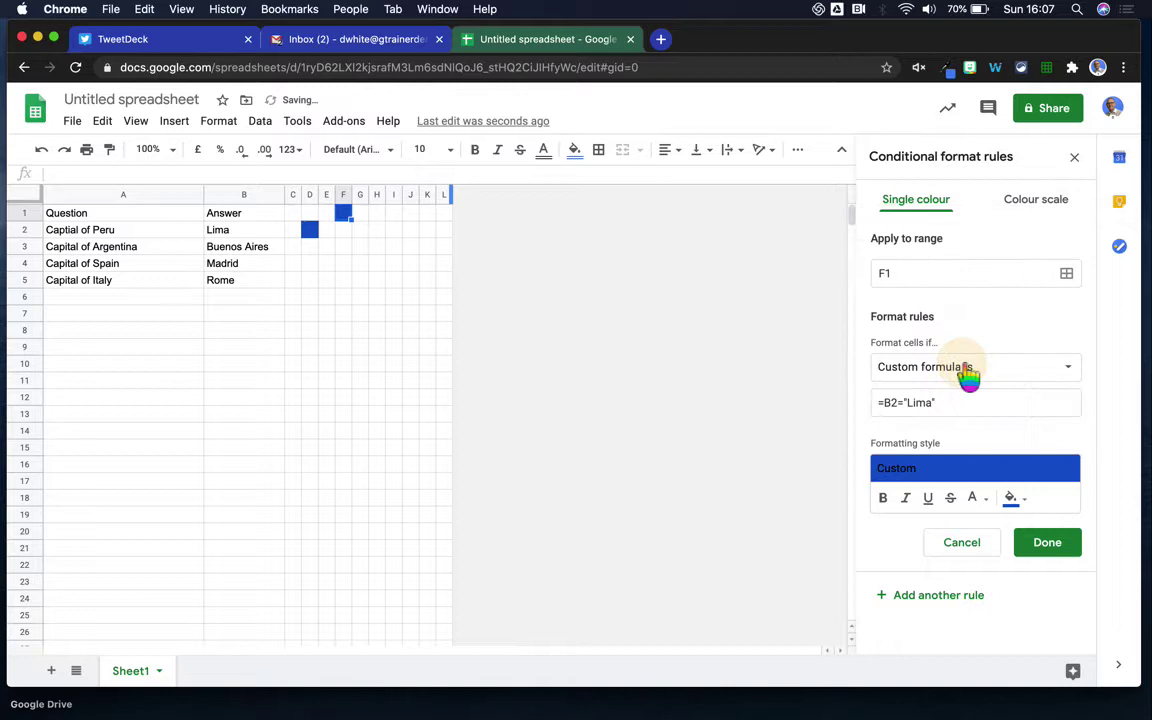
{"action": "left_click", "coordinate": [1047, 544]}
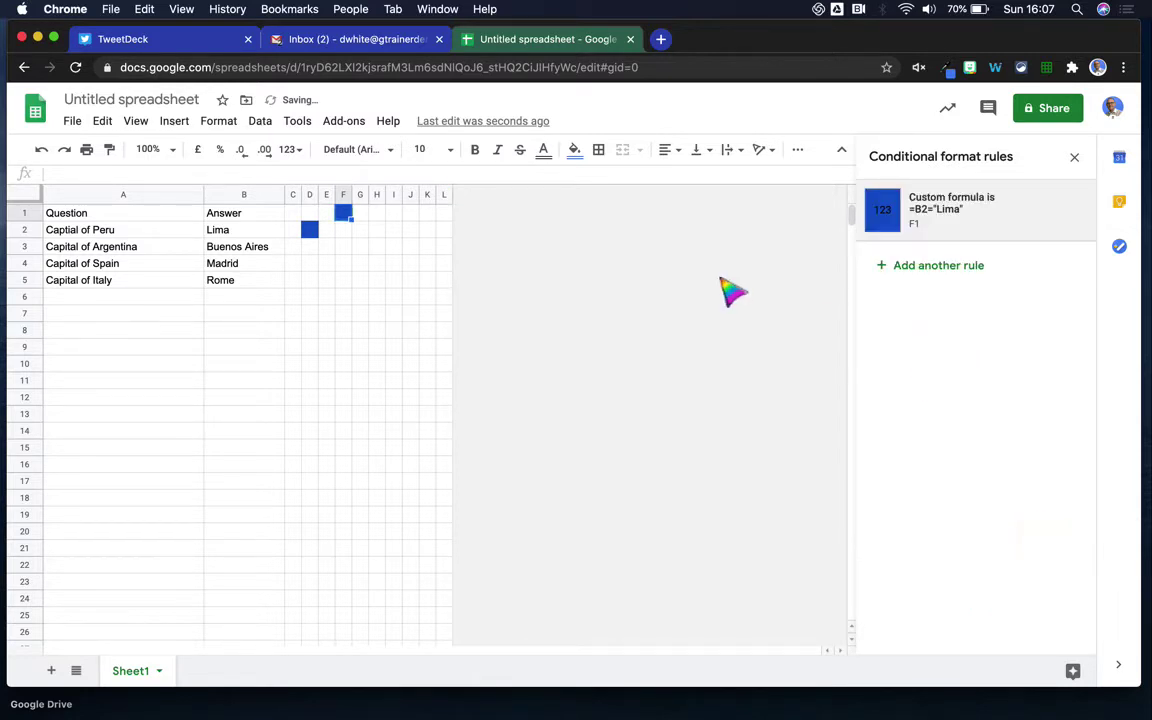
- Give F5 a blue-fill rule with custom formula =B2="Lima" and check the result
{"action": "left_click", "coordinate": [342, 280]}
{"action": "left_click", "coordinate": [936, 203]}
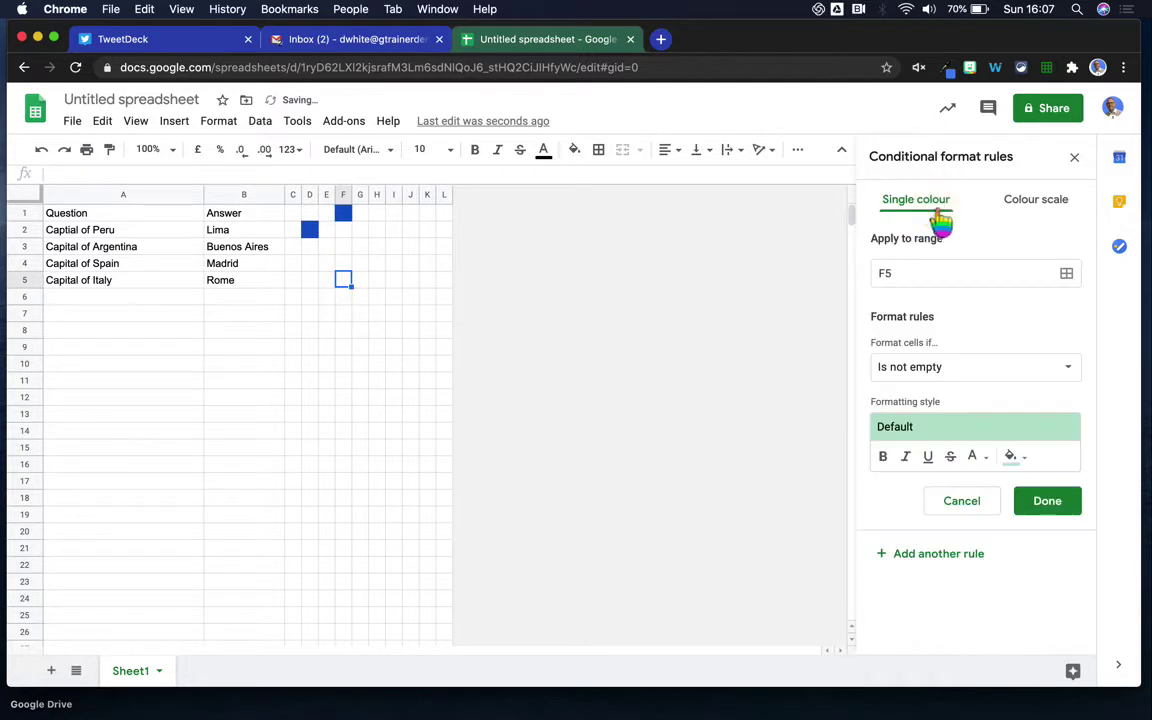
{"action": "left_click", "coordinate": [946, 378]}
{"action": "scroll", "coordinate": [948, 383], "scroll_direction": "down", "scroll_amount": 3}
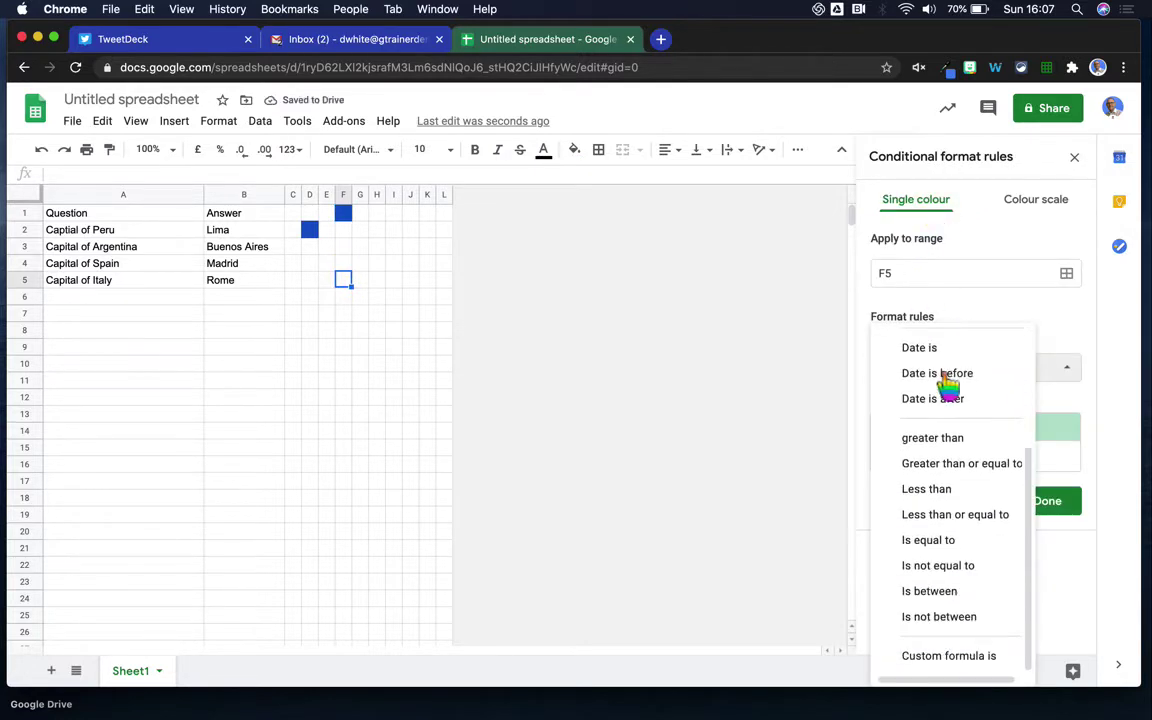
{"action": "left_click", "coordinate": [940, 657]}
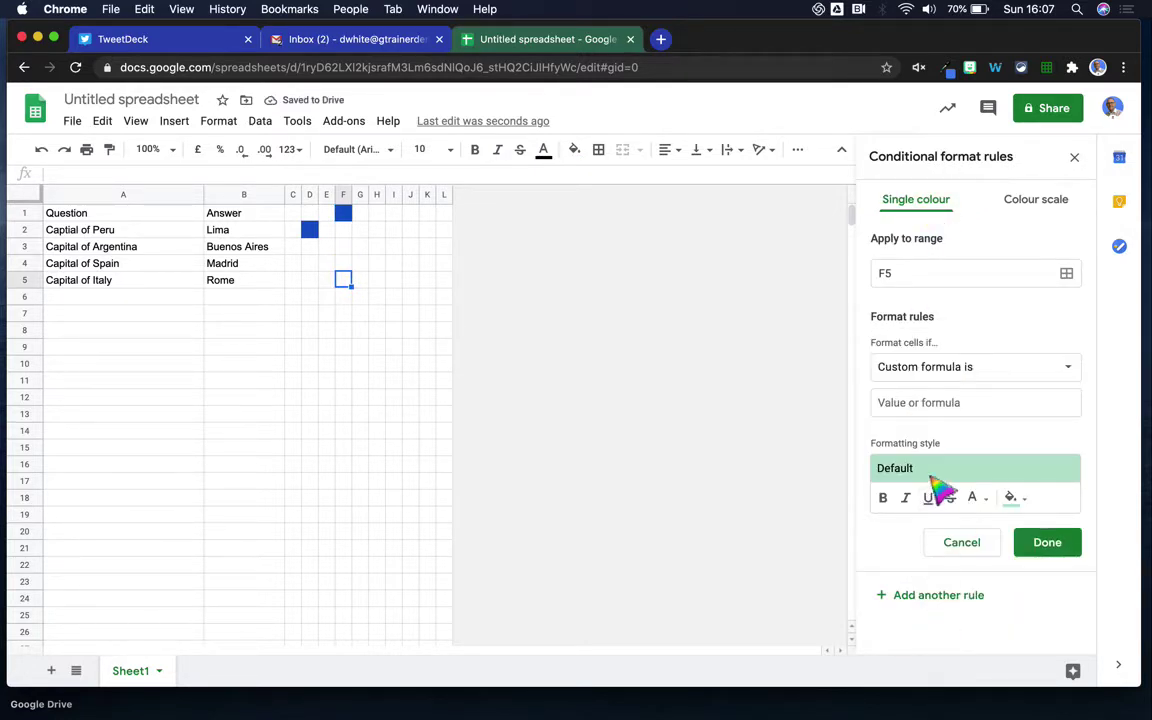
{"action": "left_click", "coordinate": [942, 406]}
{"action": "type", "text": "=B2=\"Lima\""}
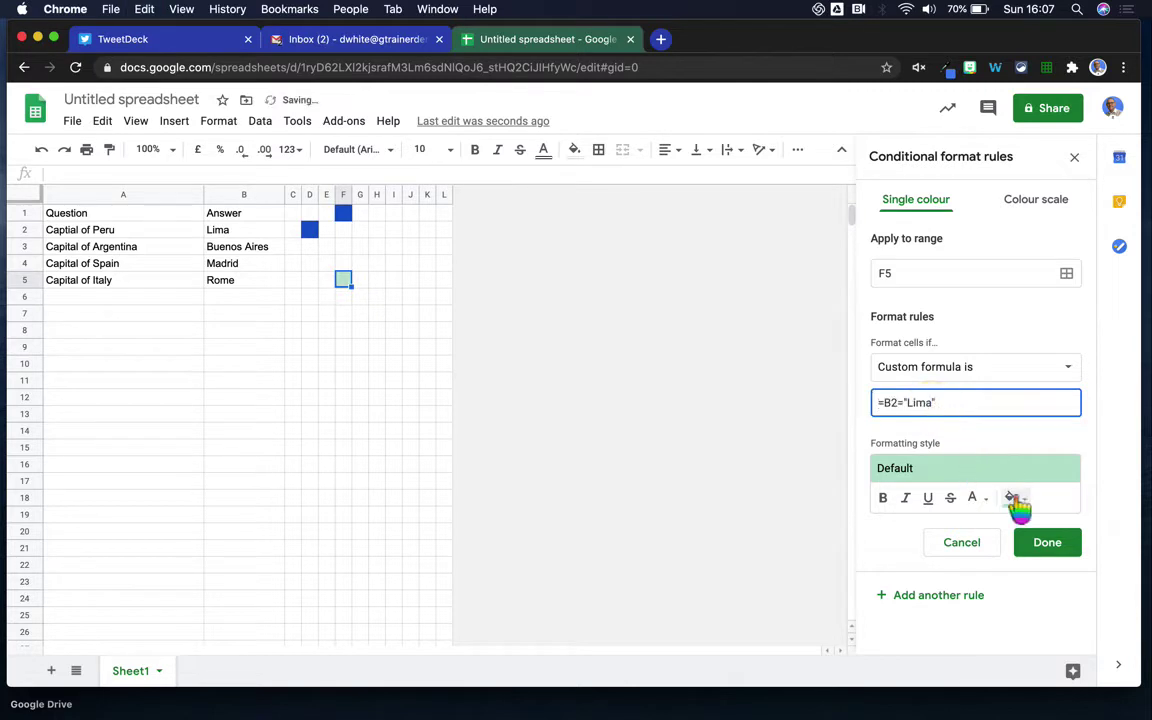
{"action": "left_click", "coordinate": [1013, 500]}
{"action": "left_click", "coordinate": [967, 373]}
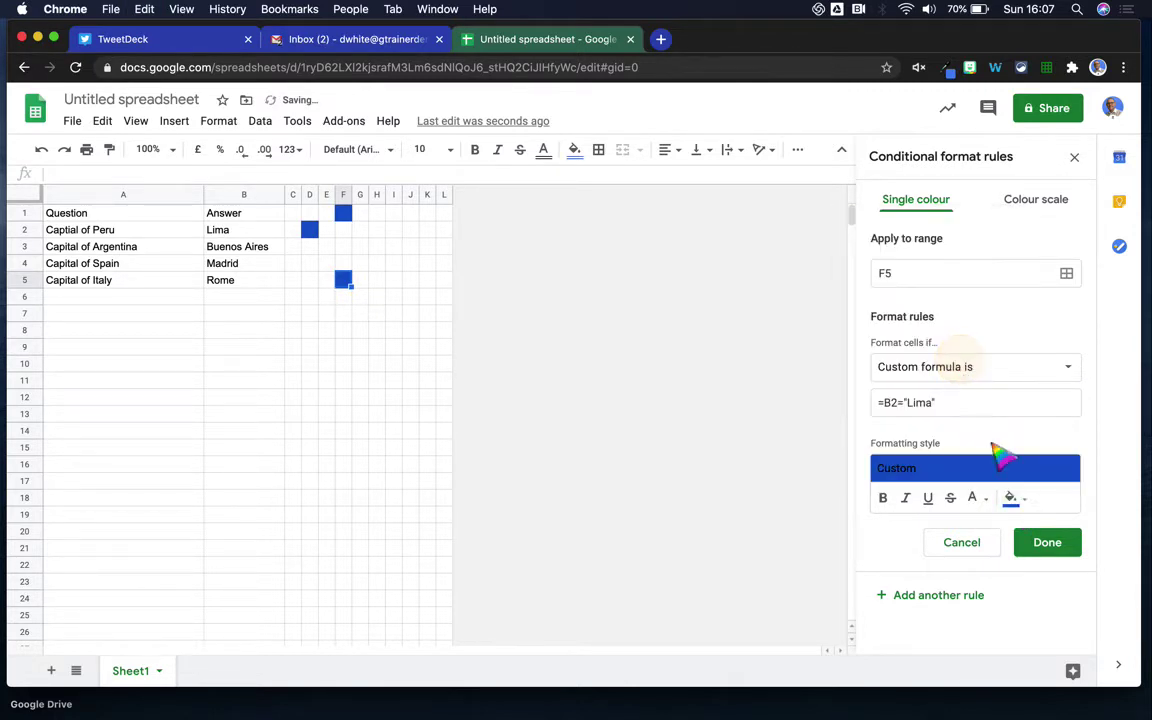
{"action": "left_click", "coordinate": [1041, 549]}
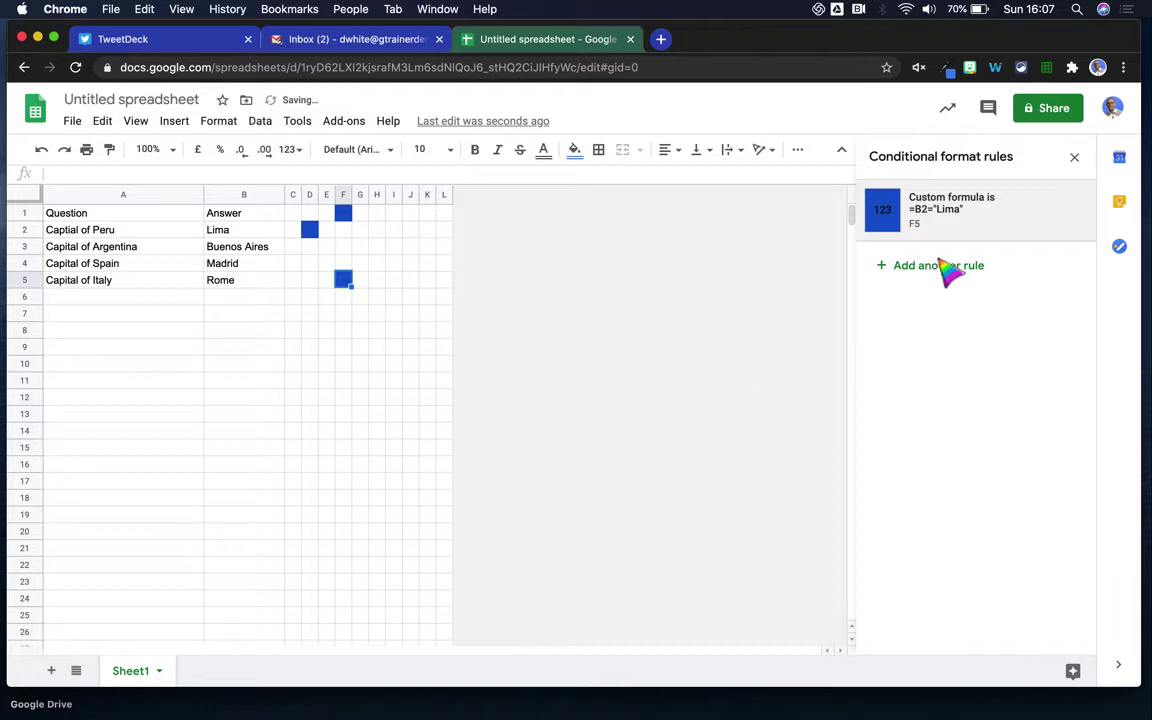
{"action": "left_click", "coordinate": [692, 268]}
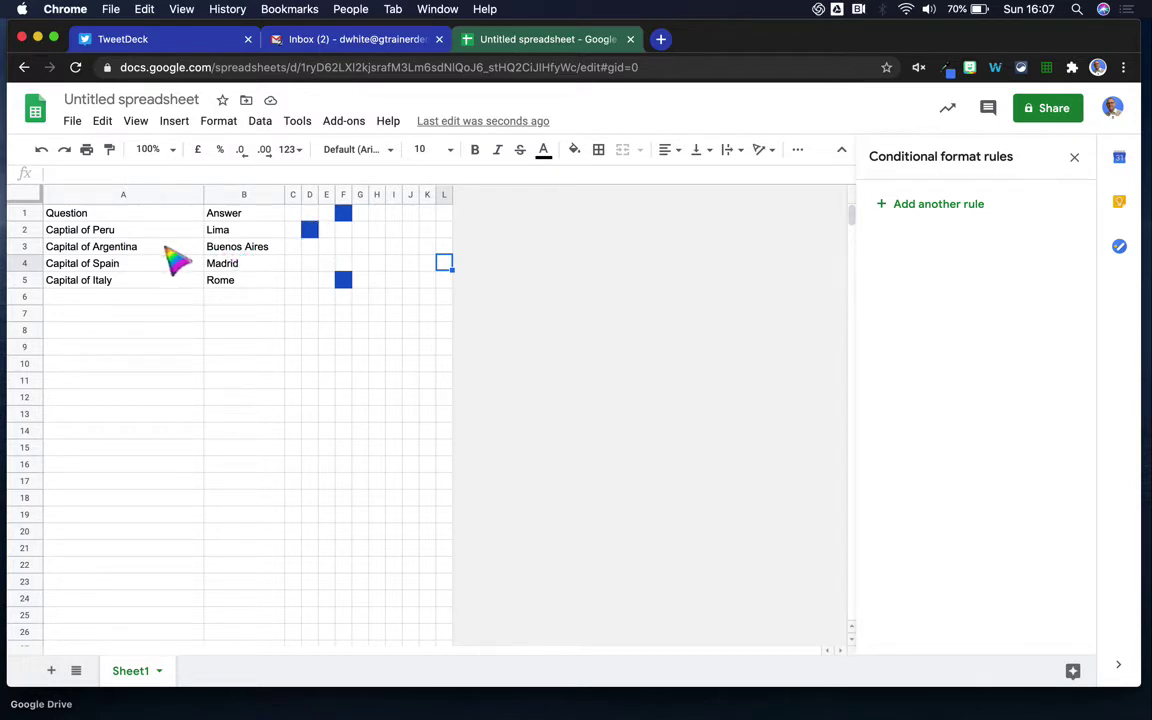
- Create a dark blue custom-formula rule on D1 checking for the Buenos Aires answer
{"action": "left_click", "coordinate": [309, 213]}
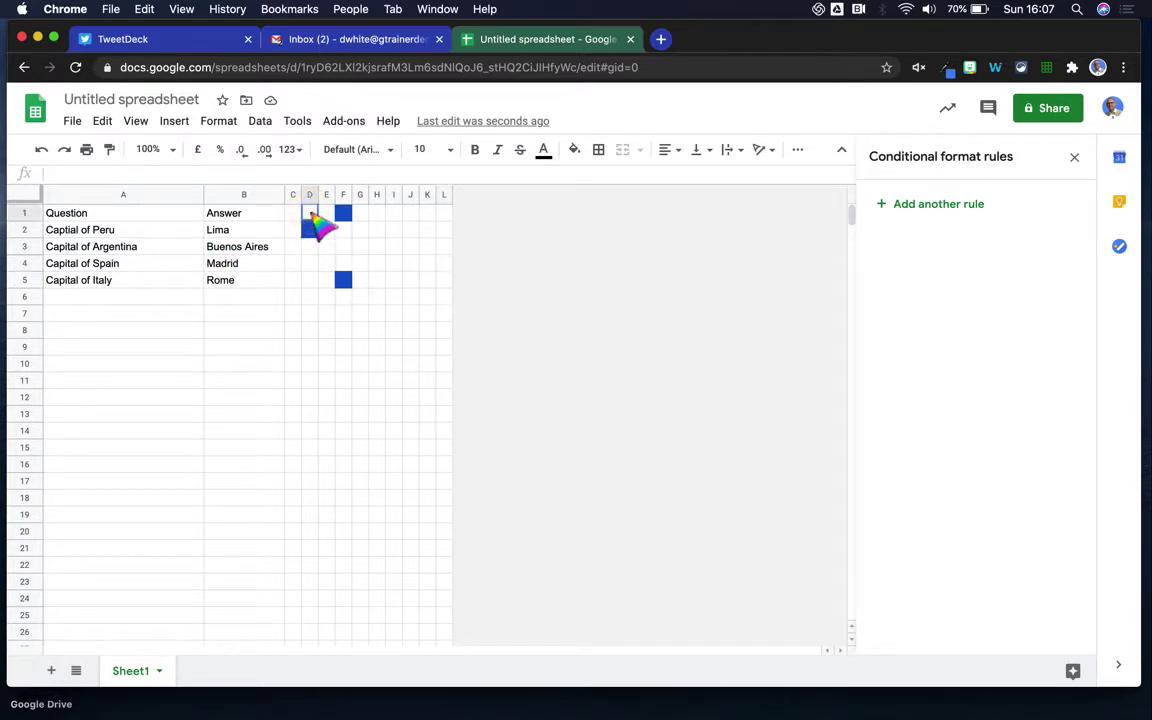
{"action": "left_click", "coordinate": [906, 206]}
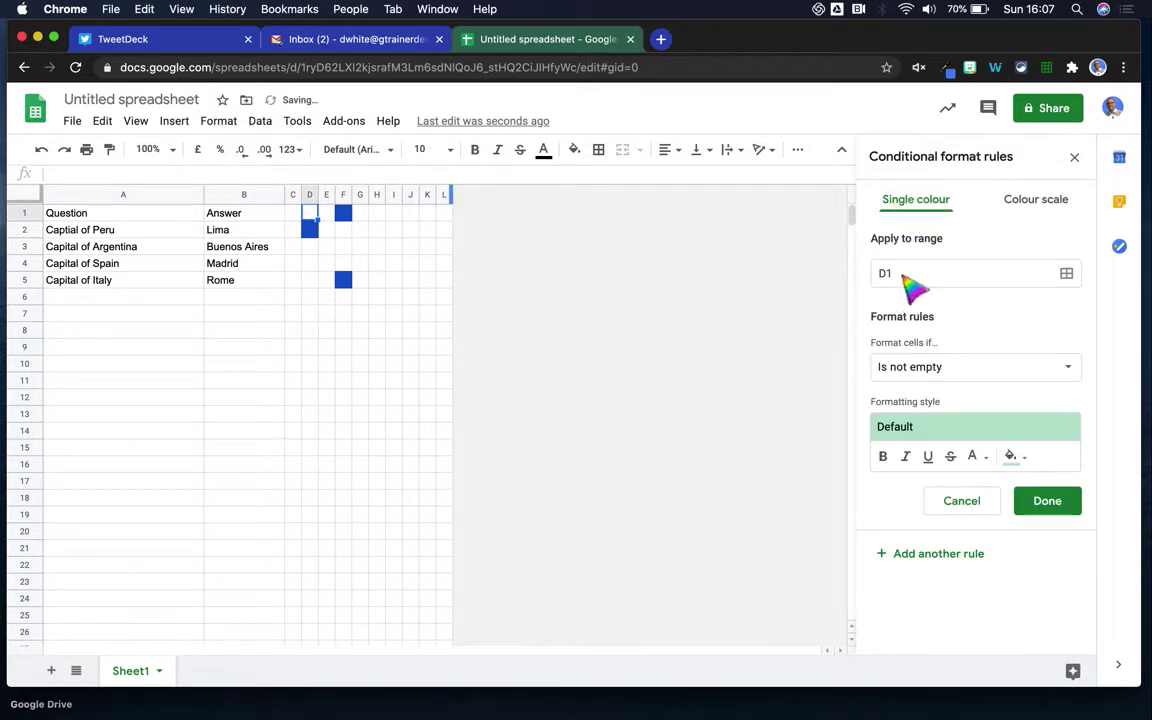
{"action": "left_click", "coordinate": [922, 374]}
{"action": "scroll", "coordinate": [946, 381], "scroll_direction": "down", "scroll_amount": 5}
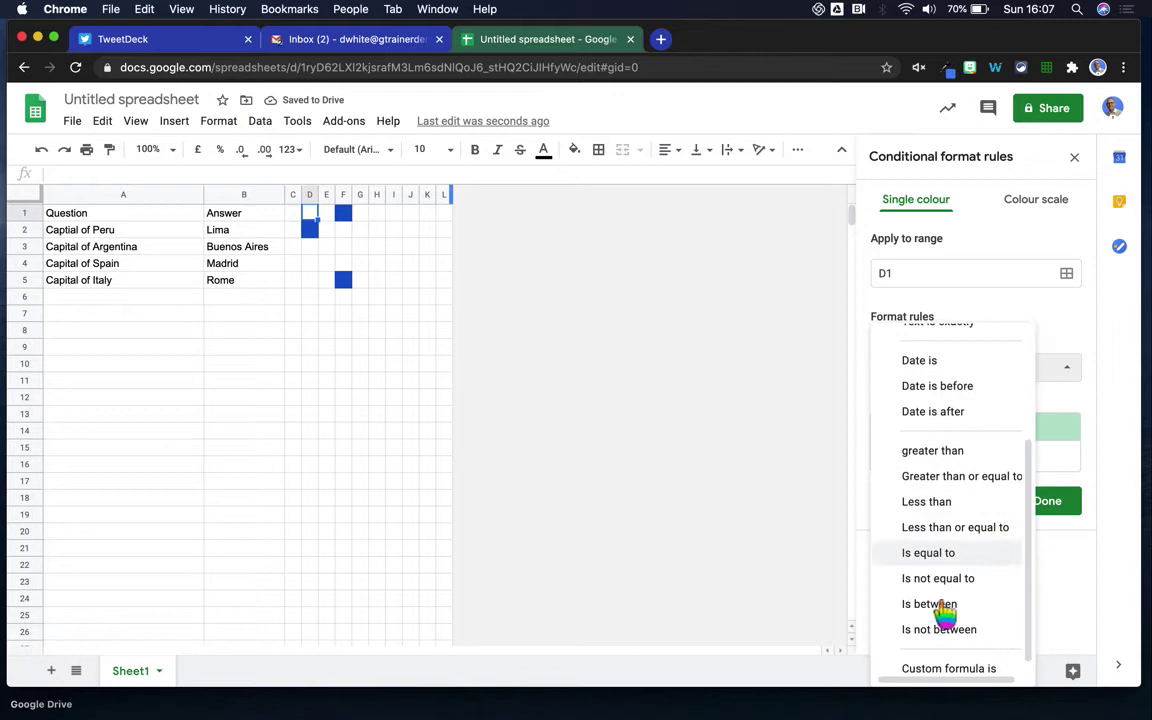
{"action": "left_click", "coordinate": [946, 668]}
{"action": "left_click", "coordinate": [918, 403]}
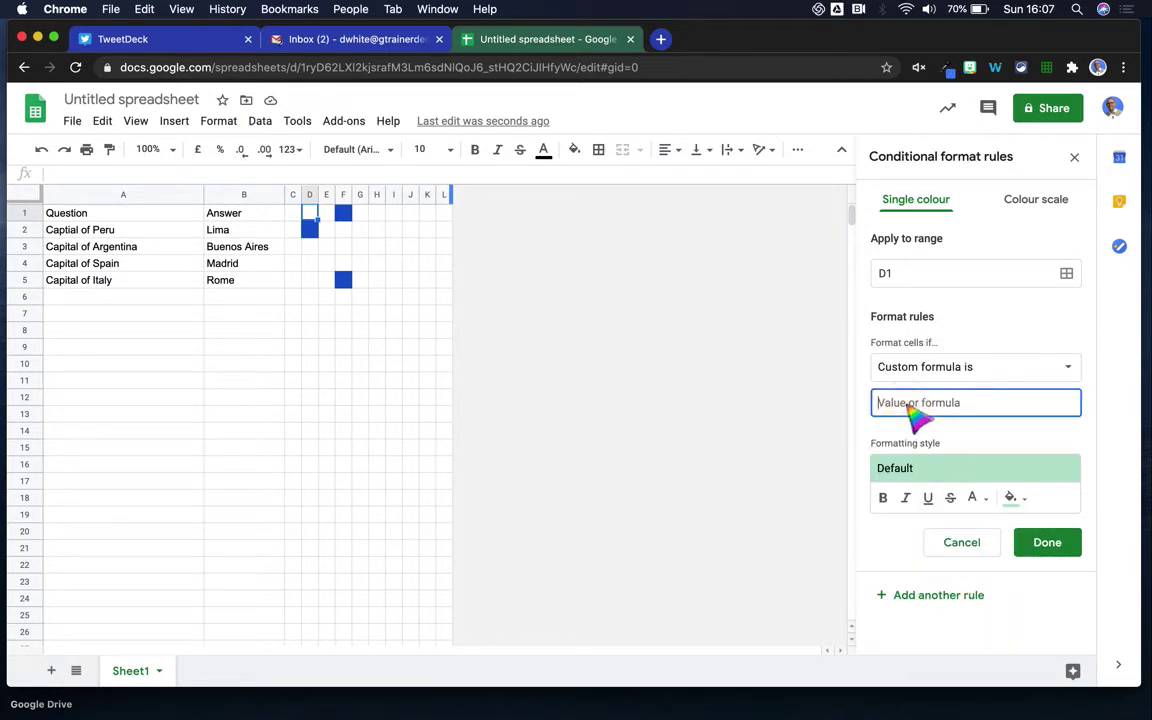
{"action": "type", "text": "C2"}
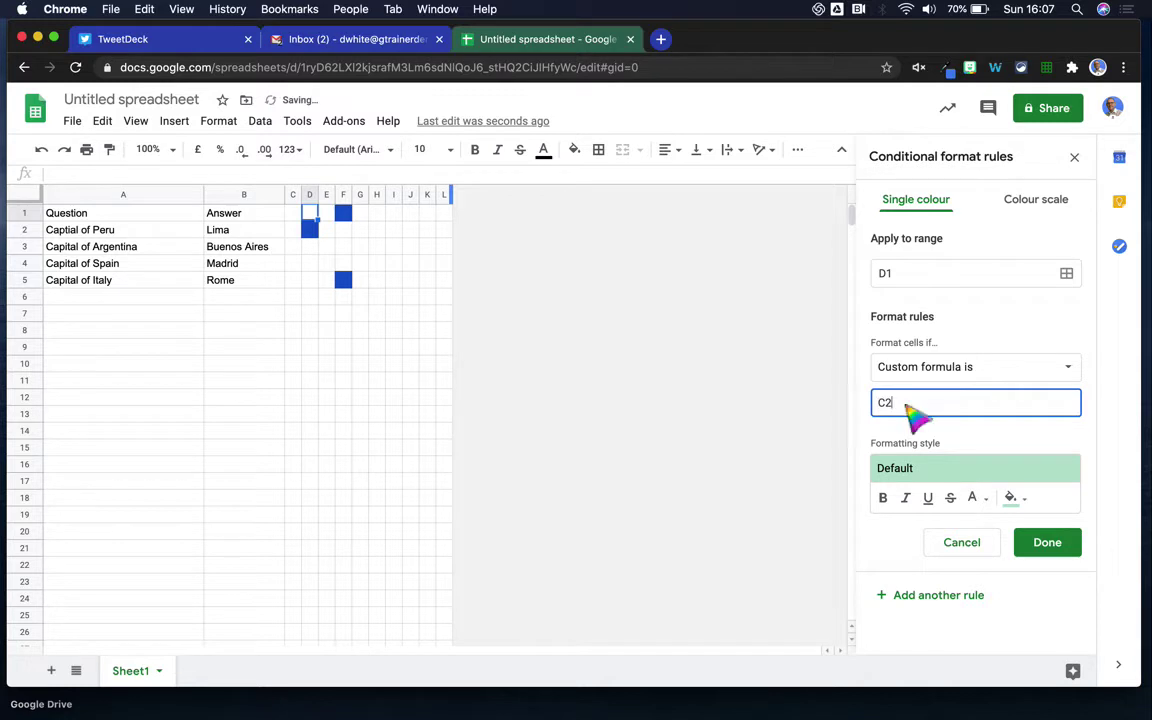
{"action": "type", "text": "-"}
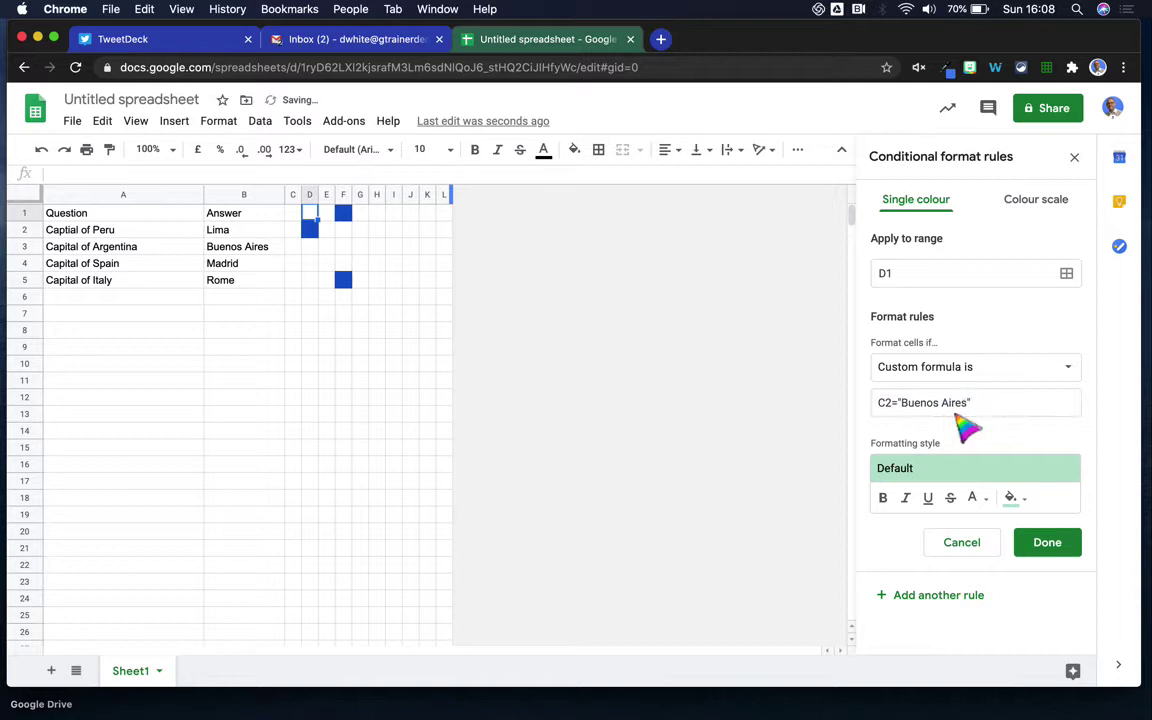
{"action": "left_click", "coordinate": [880, 403]}
{"action": "type", "text": "="}
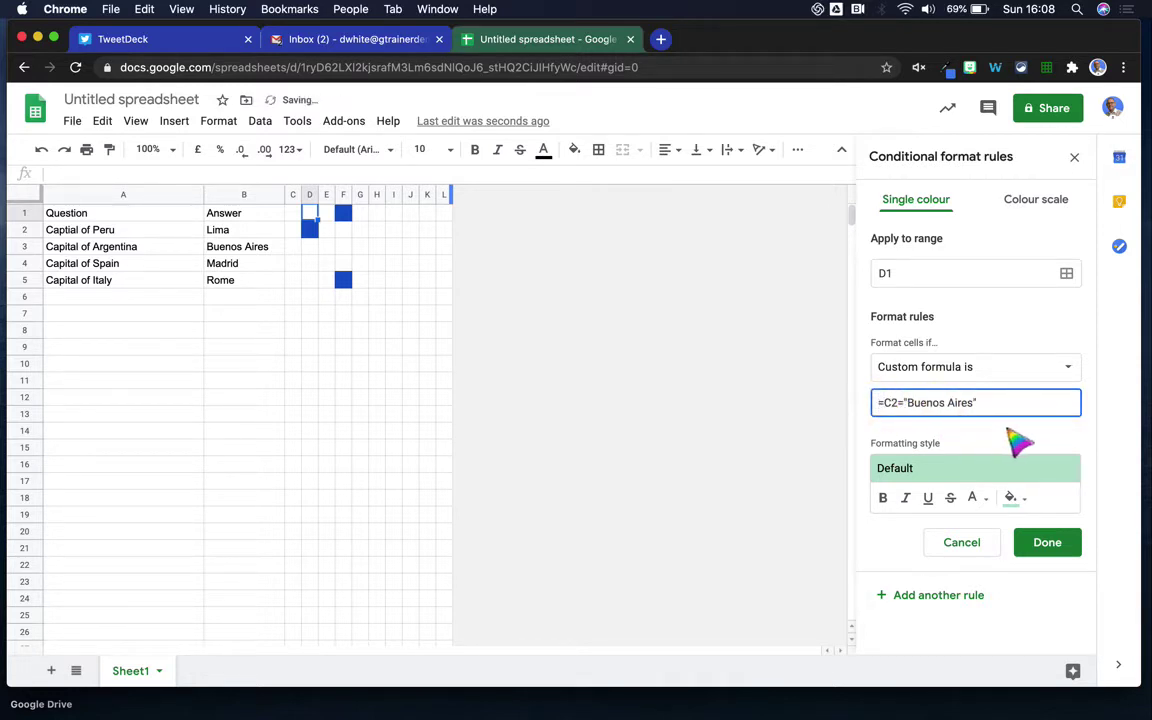
{"action": "left_click", "coordinate": [1030, 437]}
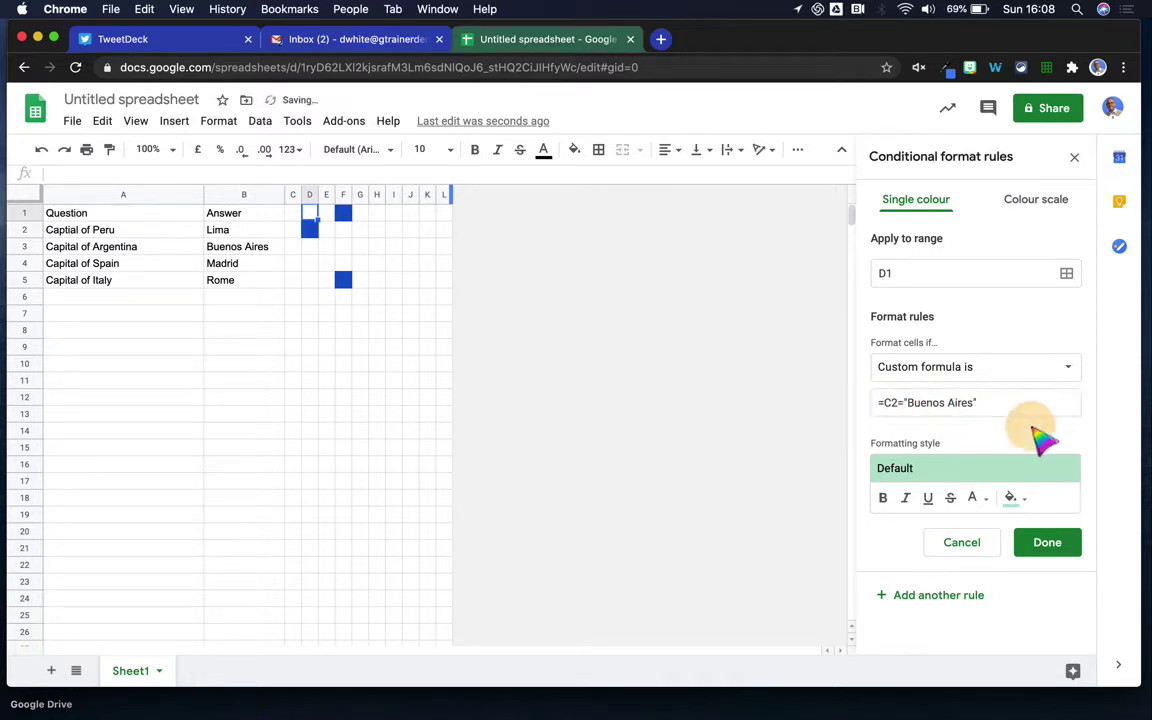
{"action": "left_click", "coordinate": [1008, 495]}
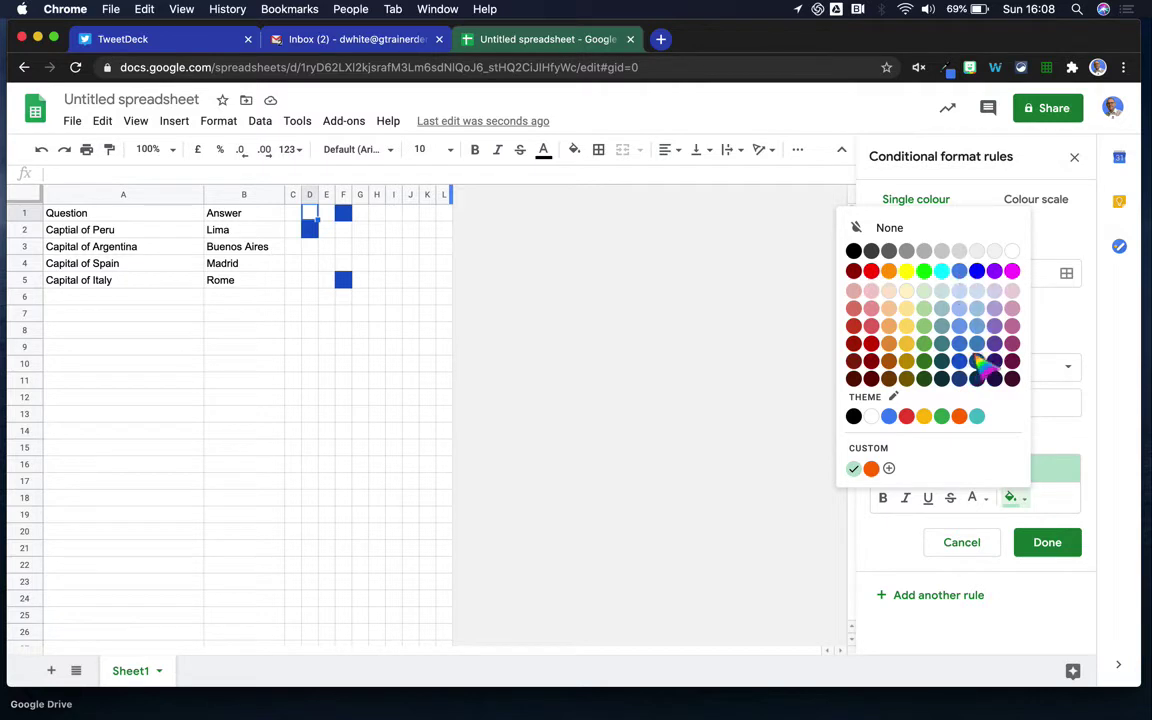
{"action": "left_click", "coordinate": [961, 364]}
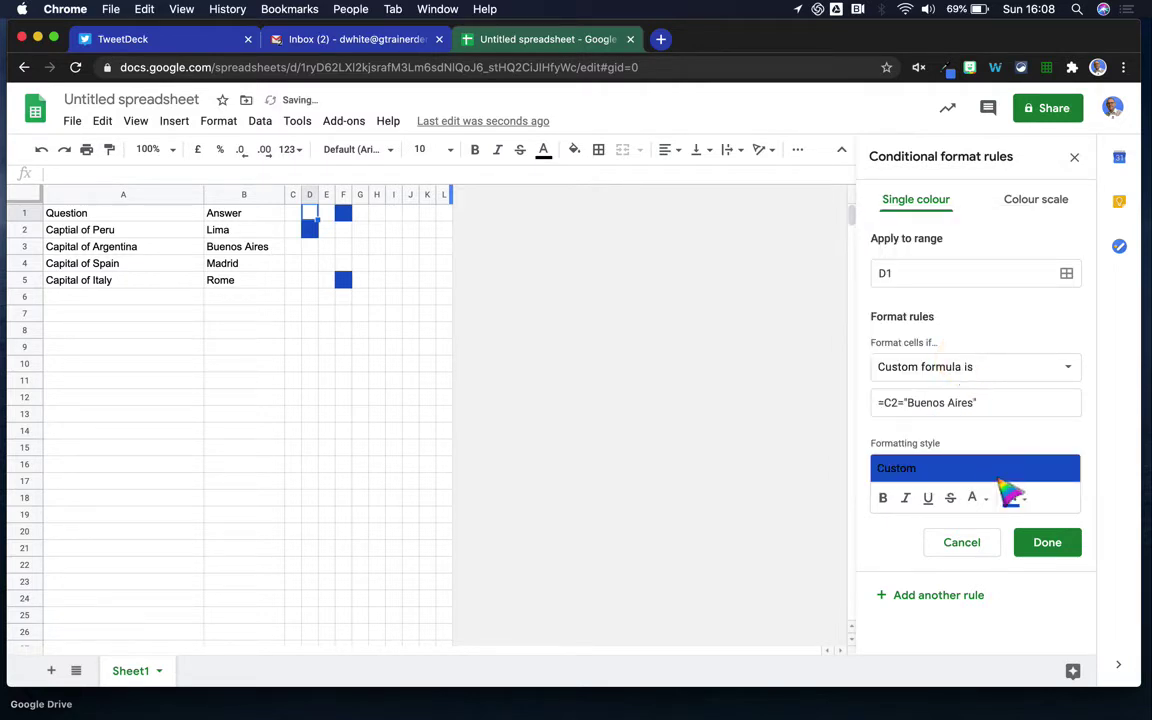
{"action": "left_click", "coordinate": [1047, 542]}
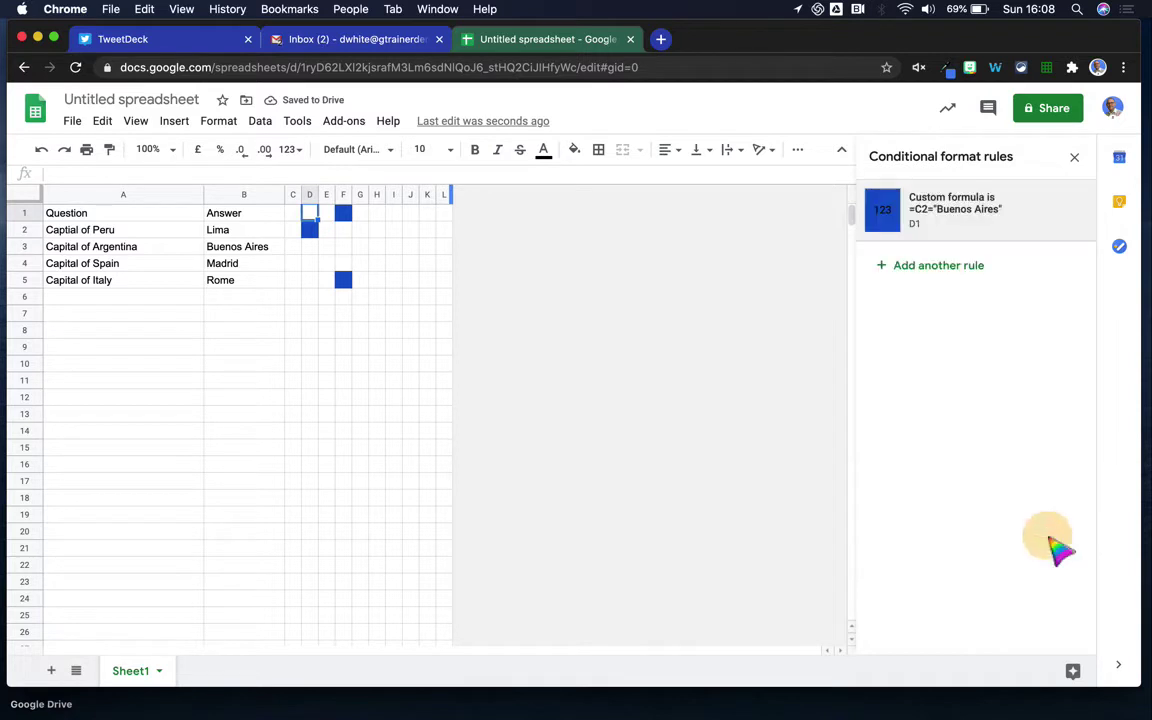
- Correct the D1 formula's reference to =B3="Buenos Aires" and copy the formula
{"action": "left_click", "coordinate": [970, 232]}
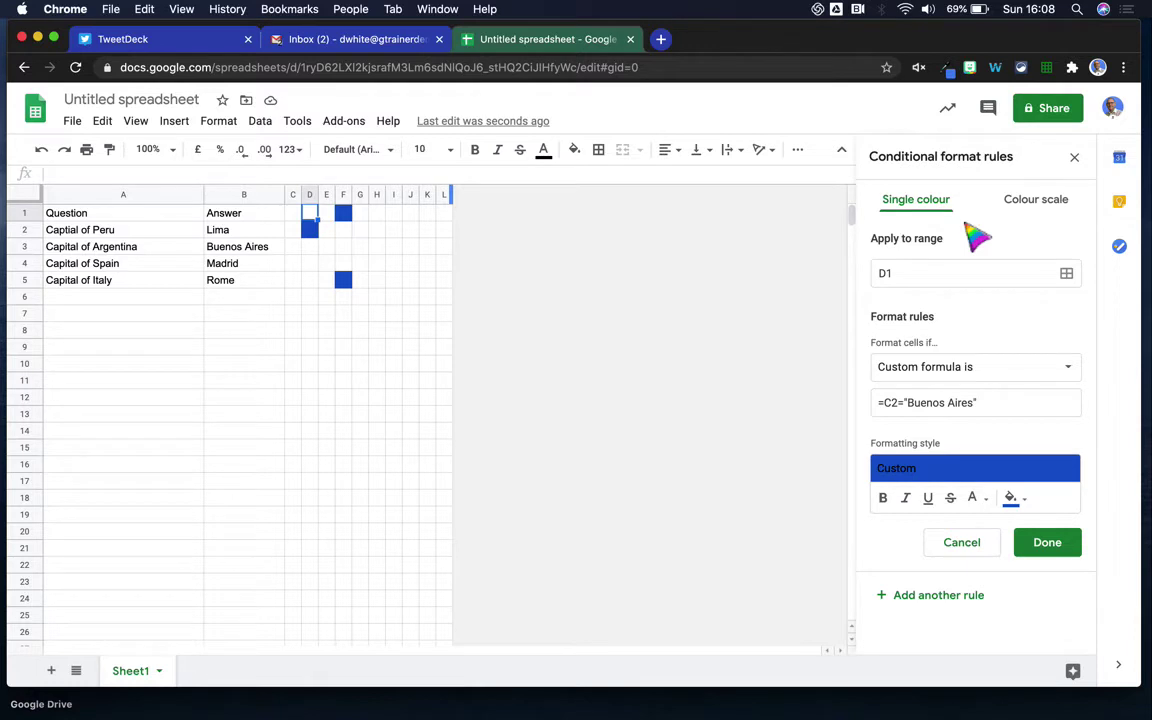
{"action": "left_click", "coordinate": [887, 403]}
{"action": "key", "text": "BackSpace"}
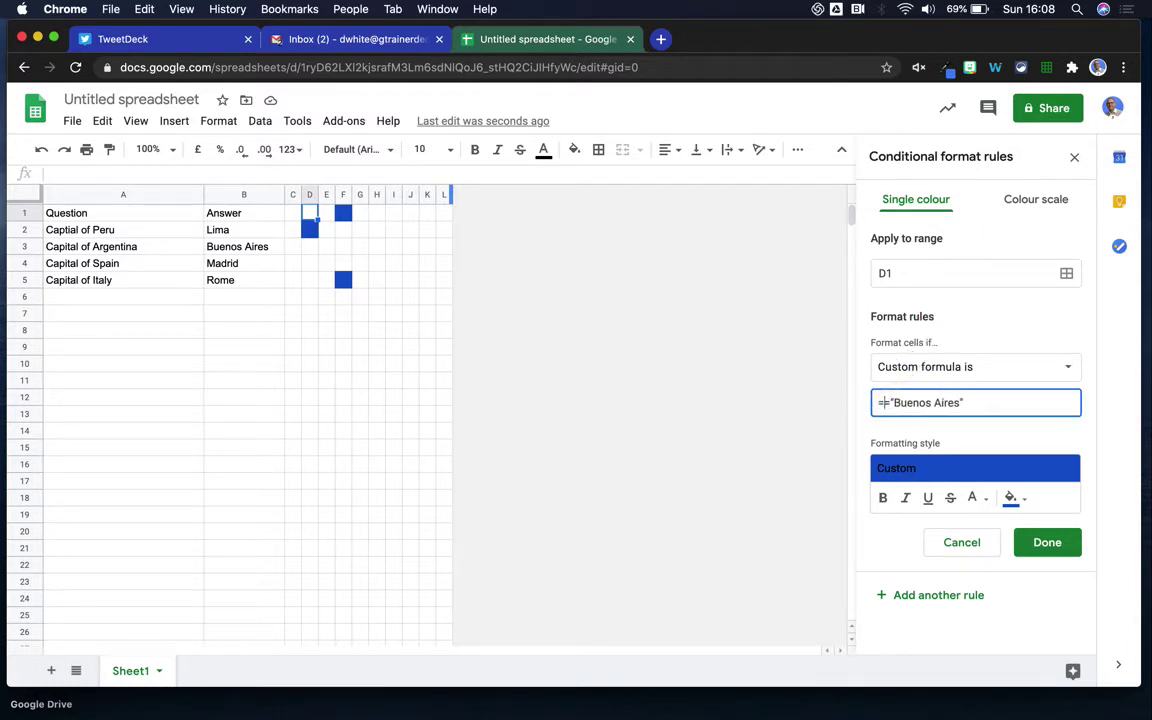
{"action": "left_click", "coordinate": [1050, 546]}
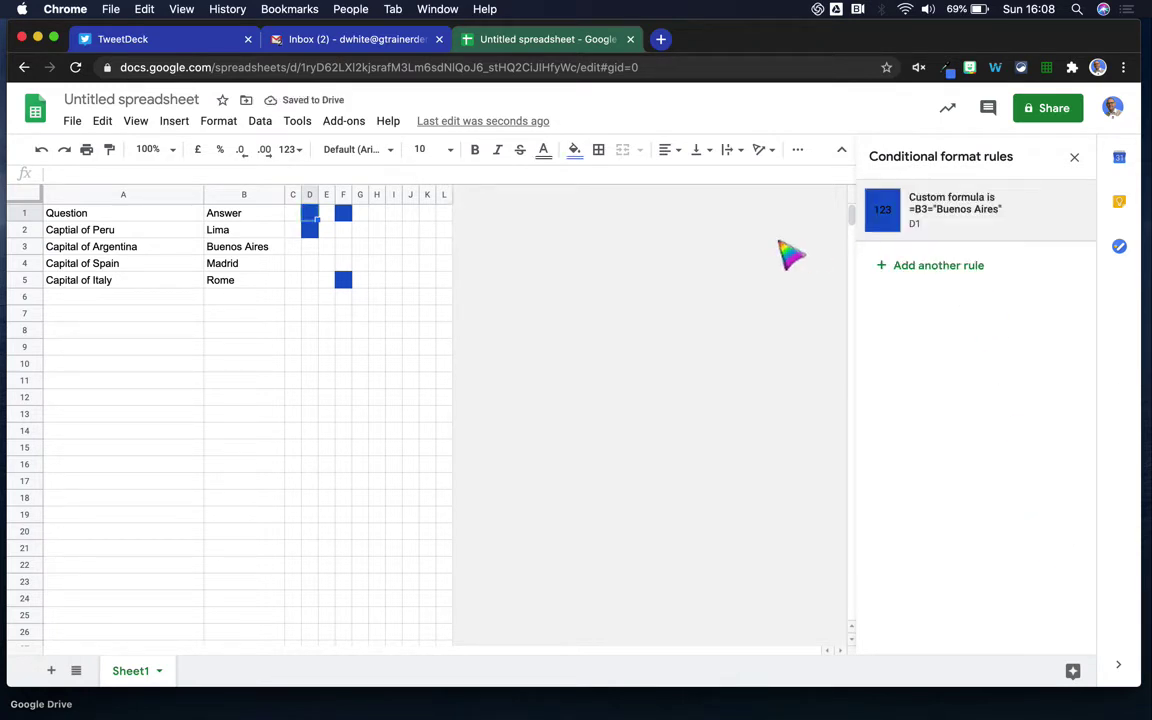
{"action": "left_click", "coordinate": [972, 225]}
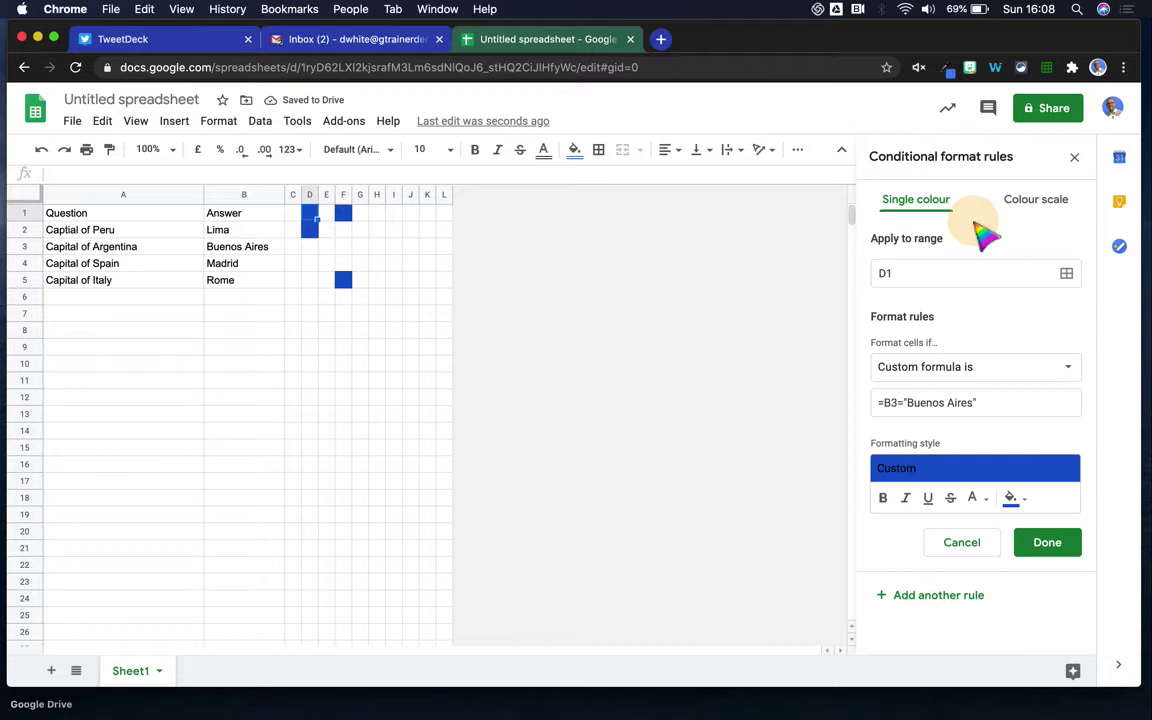
{"action": "left_click_drag", "start_coordinate": [988, 404], "coordinate": [869, 410]}
{"action": "key", "text": "super+c"}
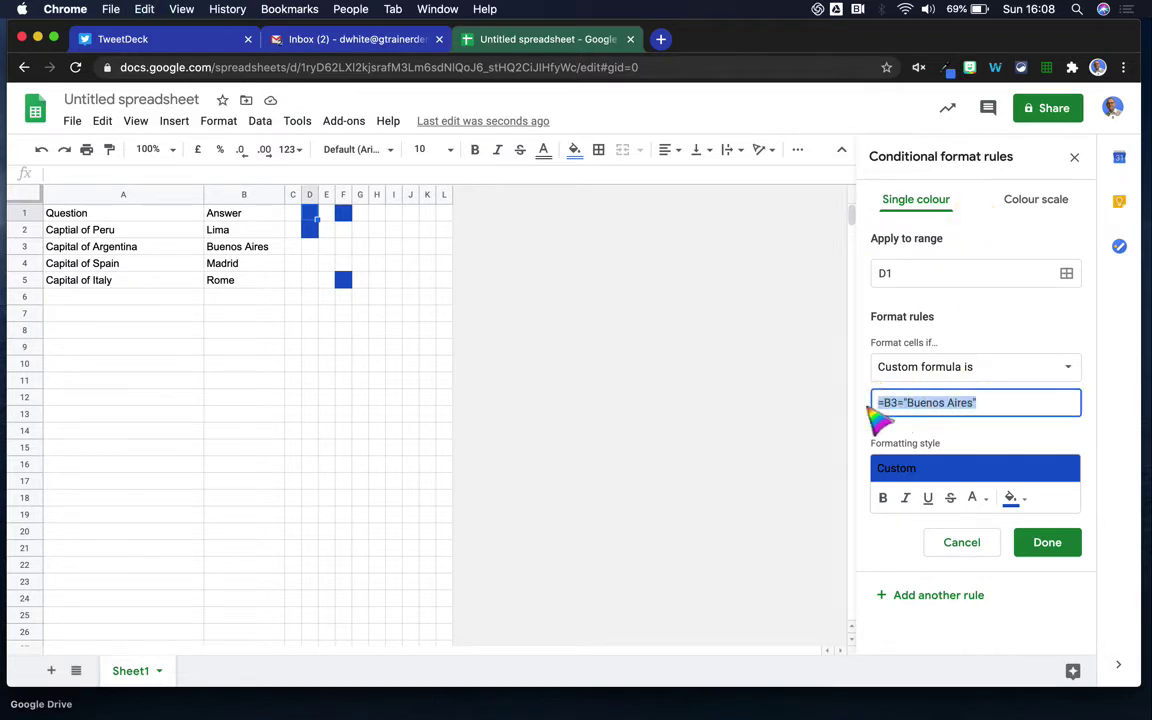
{"action": "left_click", "coordinate": [1057, 544]}
- Give F3 a dark blue rule with custom formula =B3="Buenos Aires"
{"action": "left_click", "coordinate": [343, 246]}
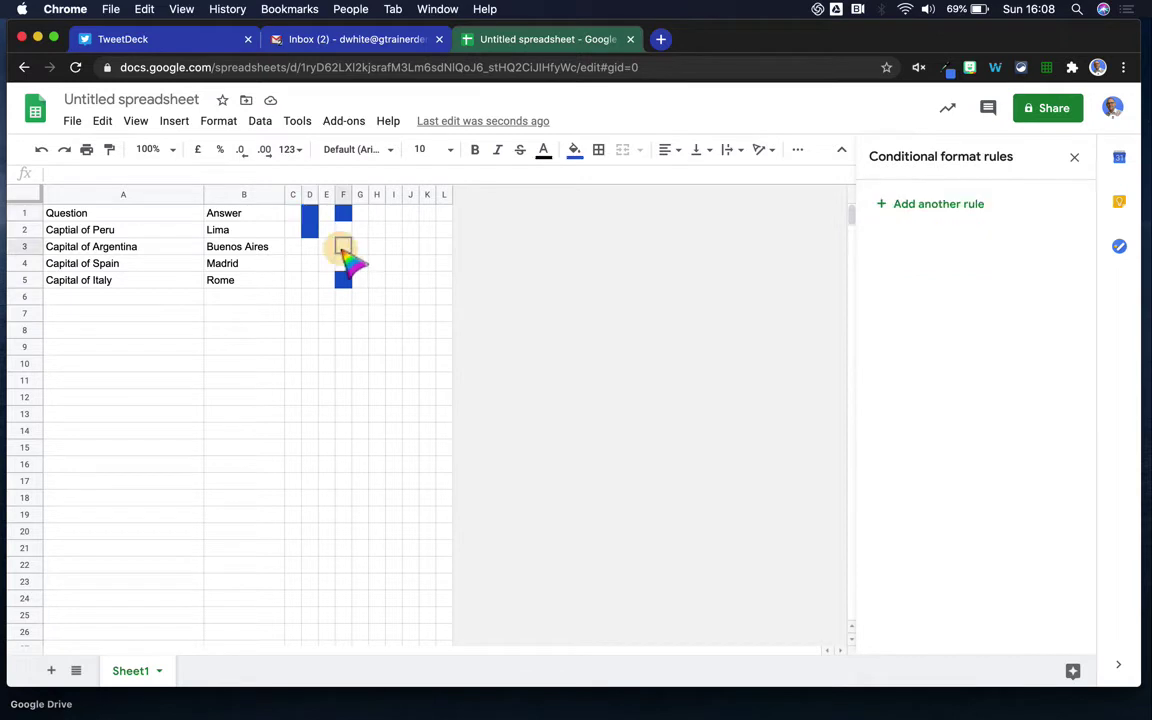
{"action": "left_click", "coordinate": [905, 205]}
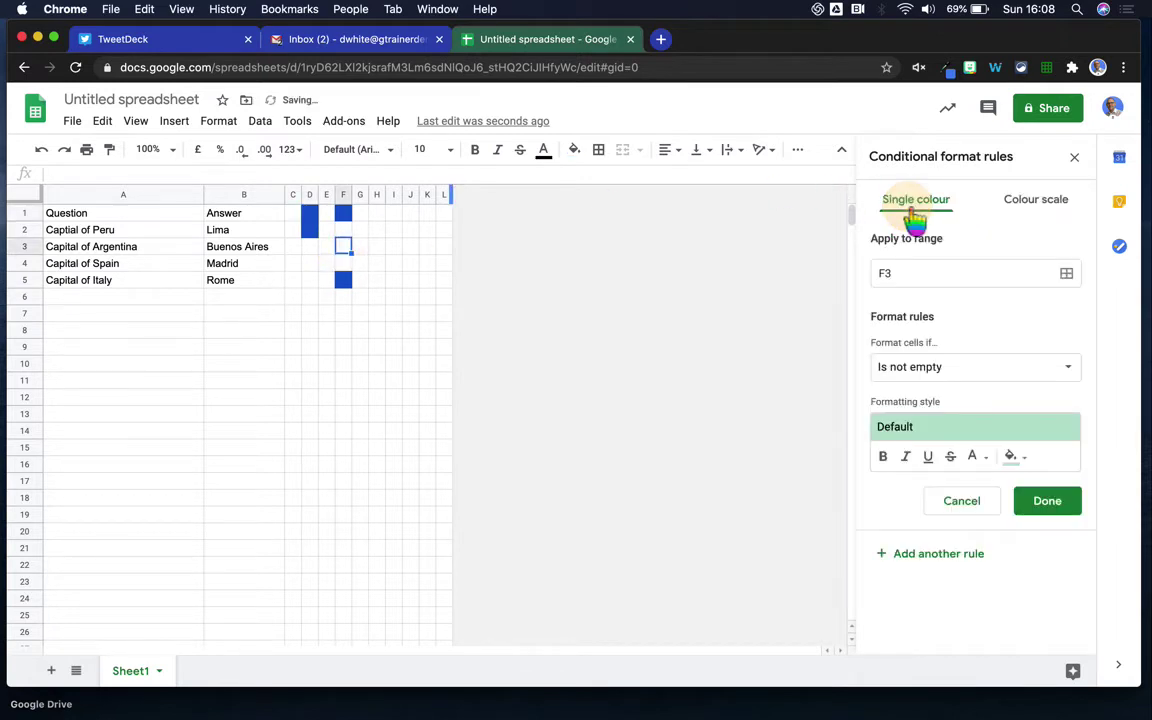
{"action": "left_click", "coordinate": [912, 378]}
{"action": "scroll", "coordinate": [913, 380], "scroll_direction": "down", "scroll_amount": 4}
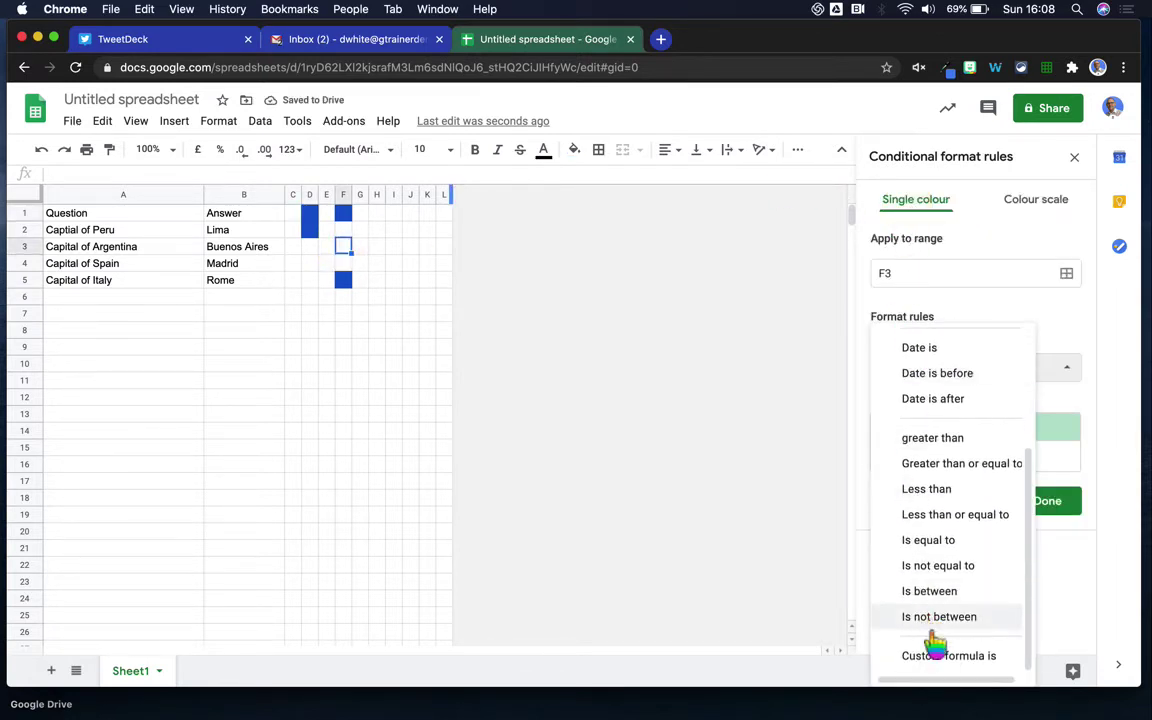
{"action": "left_click", "coordinate": [940, 655]}
{"action": "left_click", "coordinate": [900, 403]}
{"action": "type", "text": "=B3=\"Buenos Aires\""}
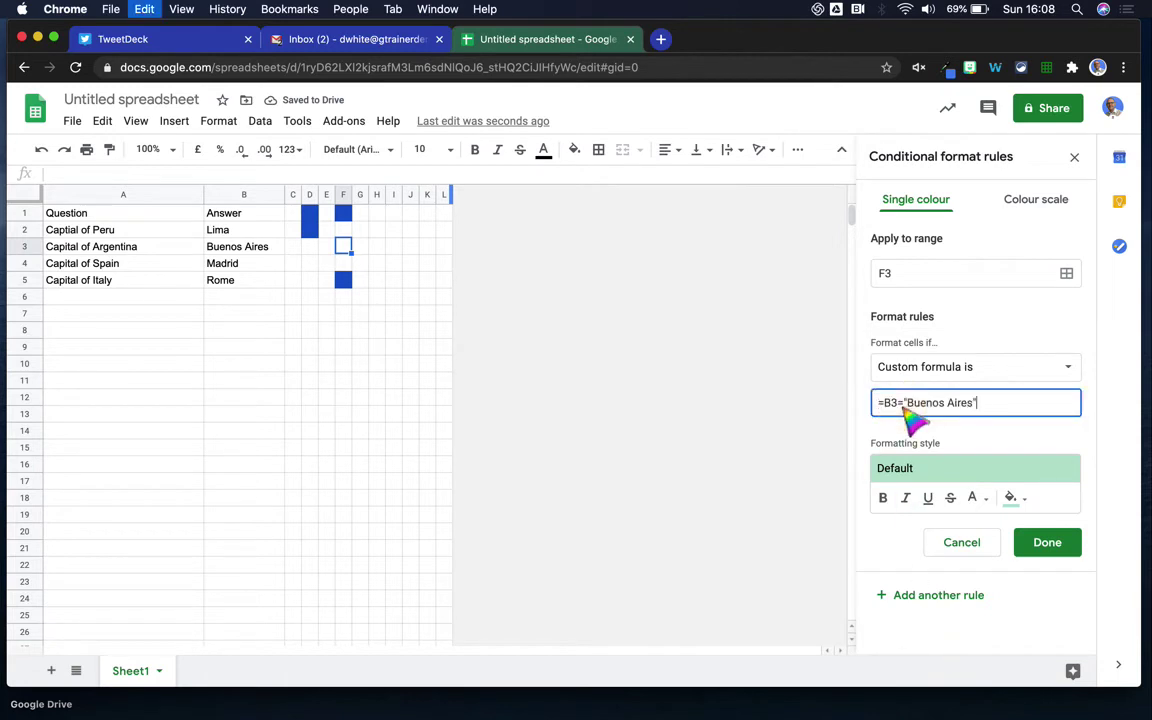
{"action": "left_click", "coordinate": [1010, 497]}
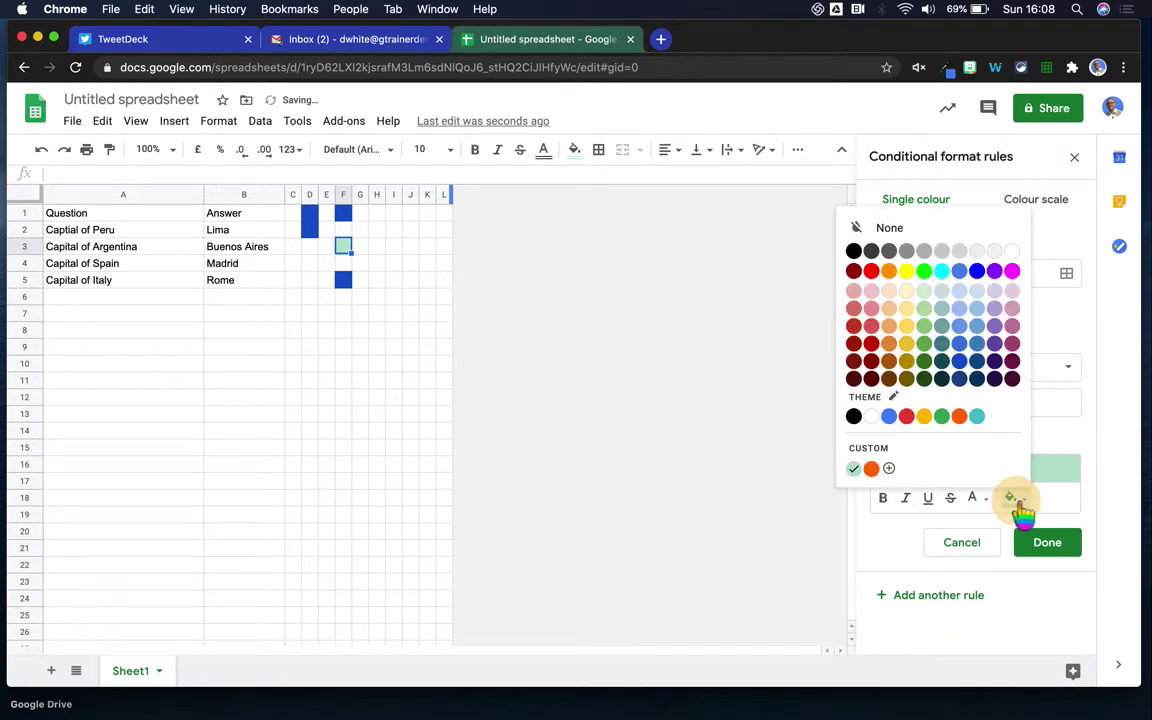
{"action": "left_click", "coordinate": [963, 367]}
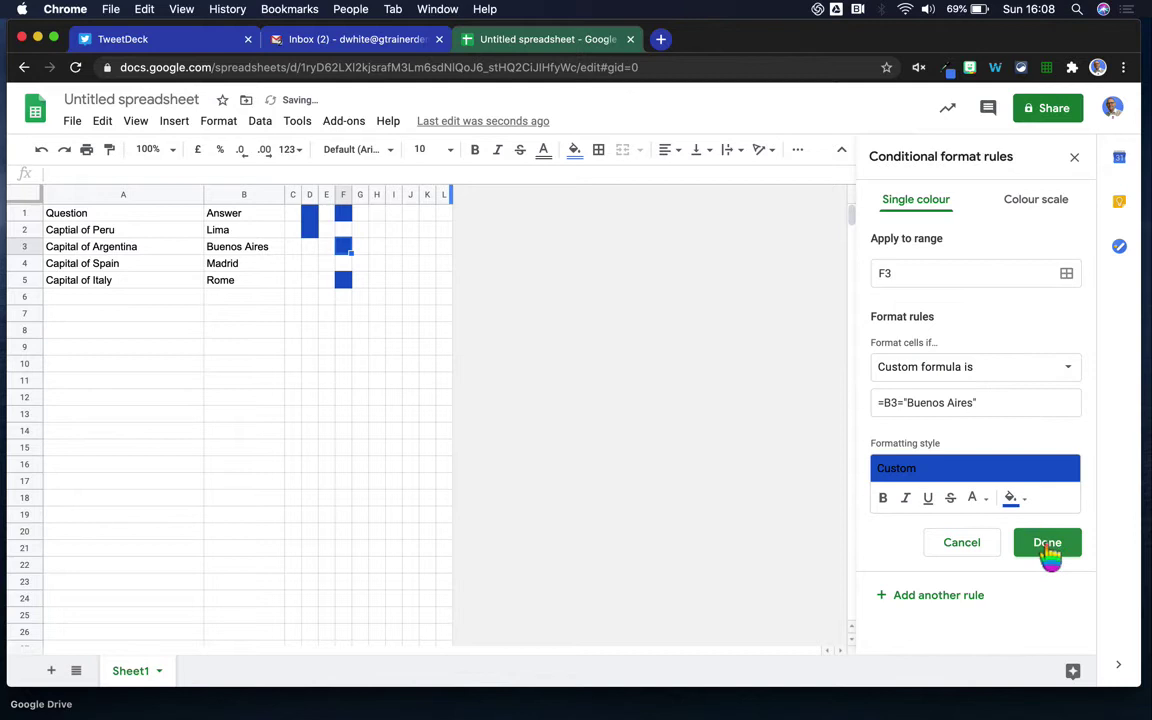
{"action": "left_click", "coordinate": [1048, 545]}
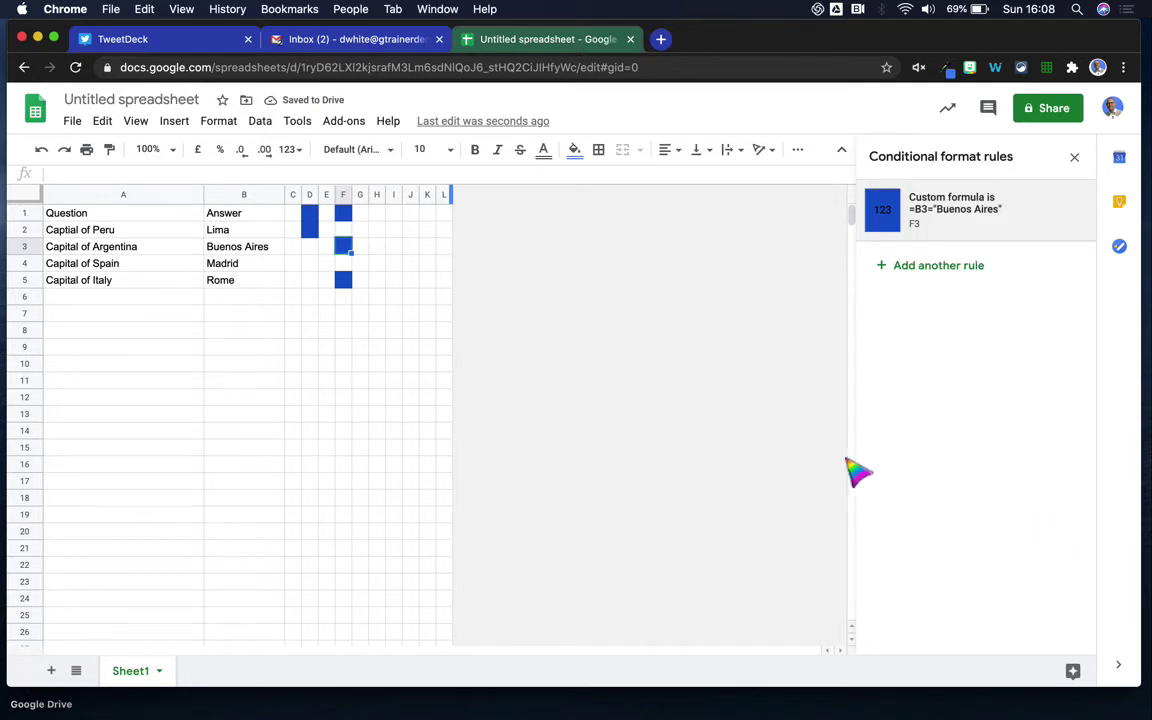
- Give D4 a dark blue rule using the pasted =B3="Buenos Aires" formula
{"action": "left_click", "coordinate": [309, 263]}
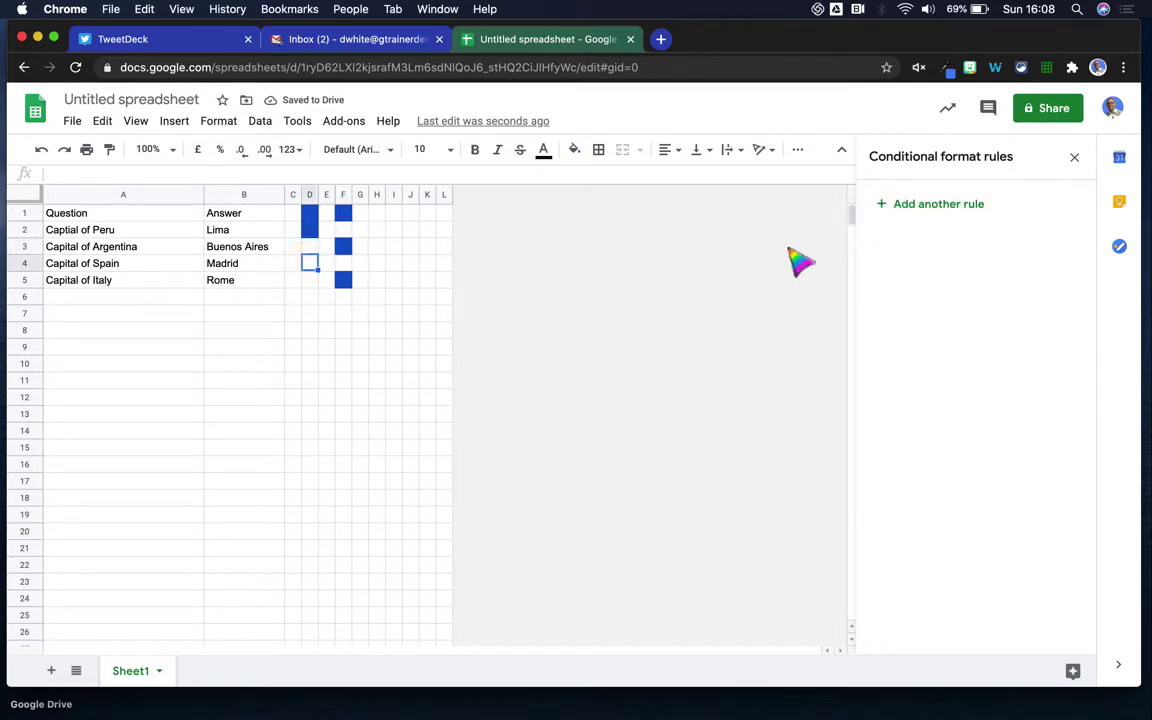
{"action": "left_click", "coordinate": [930, 205]}
{"action": "left_click", "coordinate": [985, 372]}
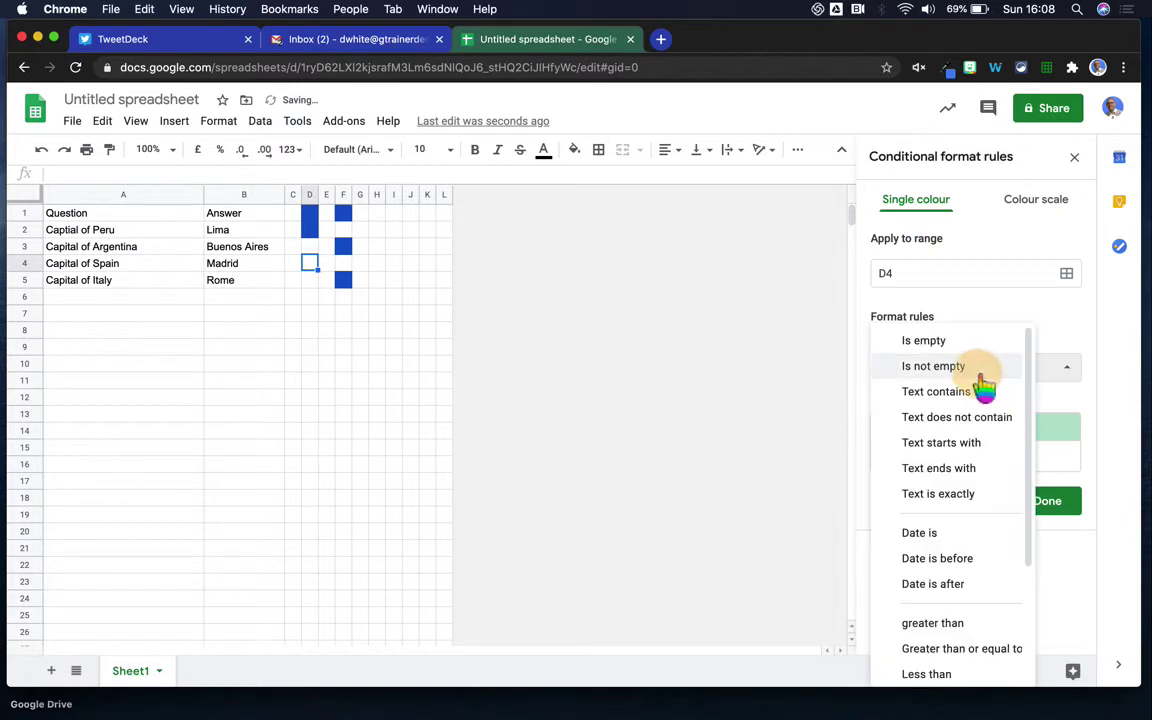
{"action": "scroll", "coordinate": [982, 387], "scroll_direction": "down", "scroll_amount": 3}
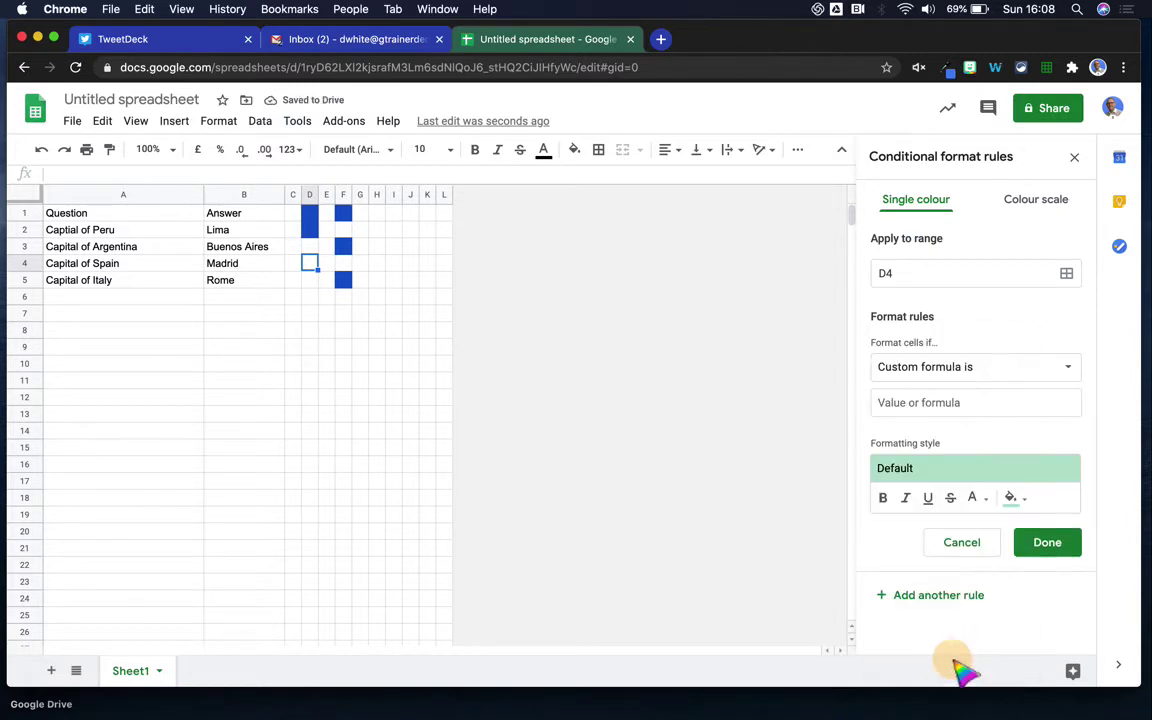
{"action": "left_click", "coordinate": [1015, 408]}
{"action": "key", "text": "super+v"}
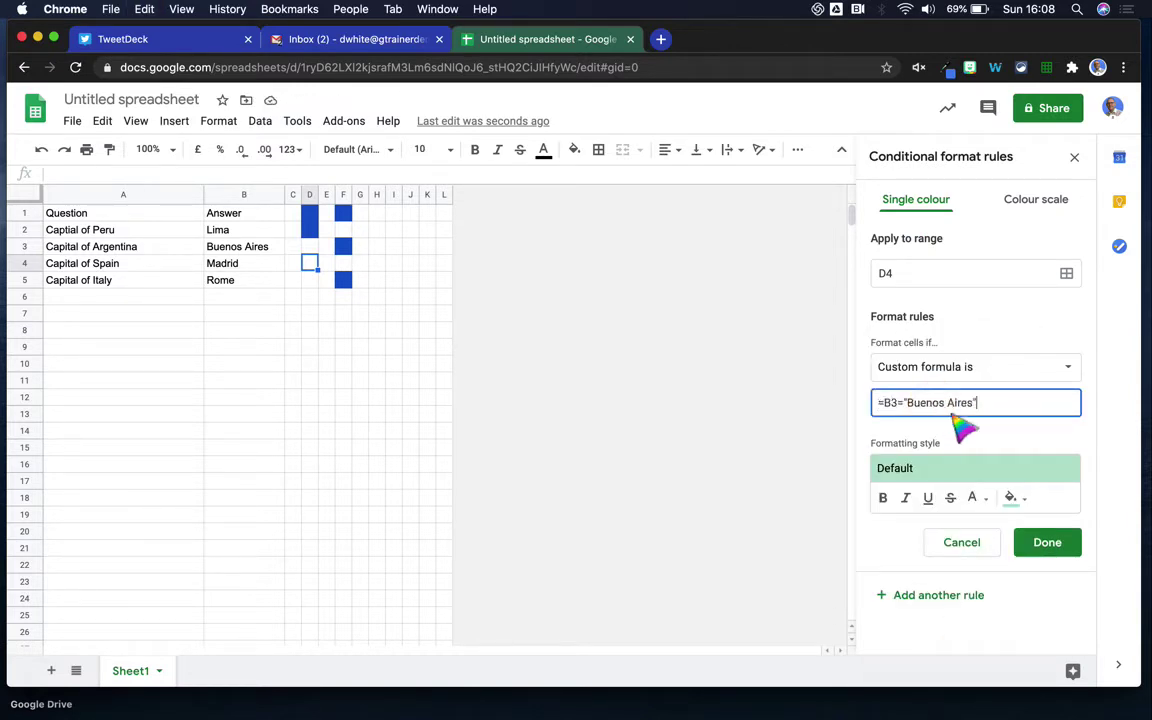
{"action": "left_click", "coordinate": [1012, 498]}
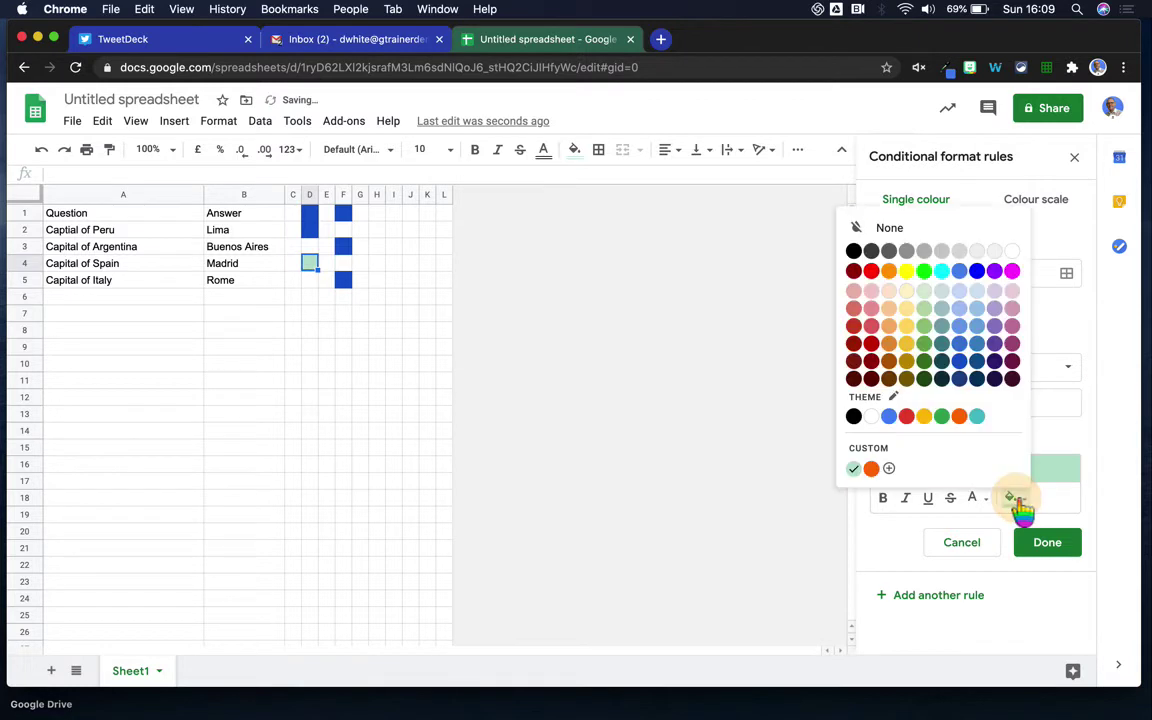
{"action": "left_click", "coordinate": [962, 364]}
{"action": "left_click", "coordinate": [1039, 541]}
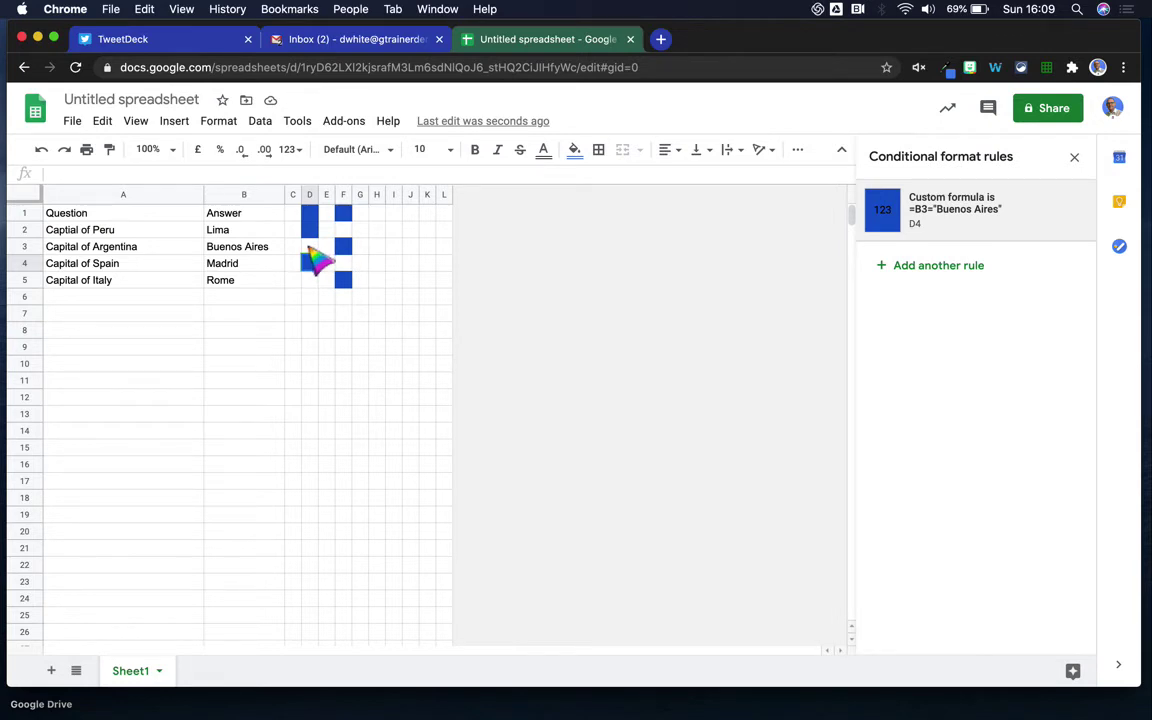
- Give E3 a blue rule with the pasted custom formula =B3="Buenos Aires"
{"action": "left_click", "coordinate": [329, 247]}
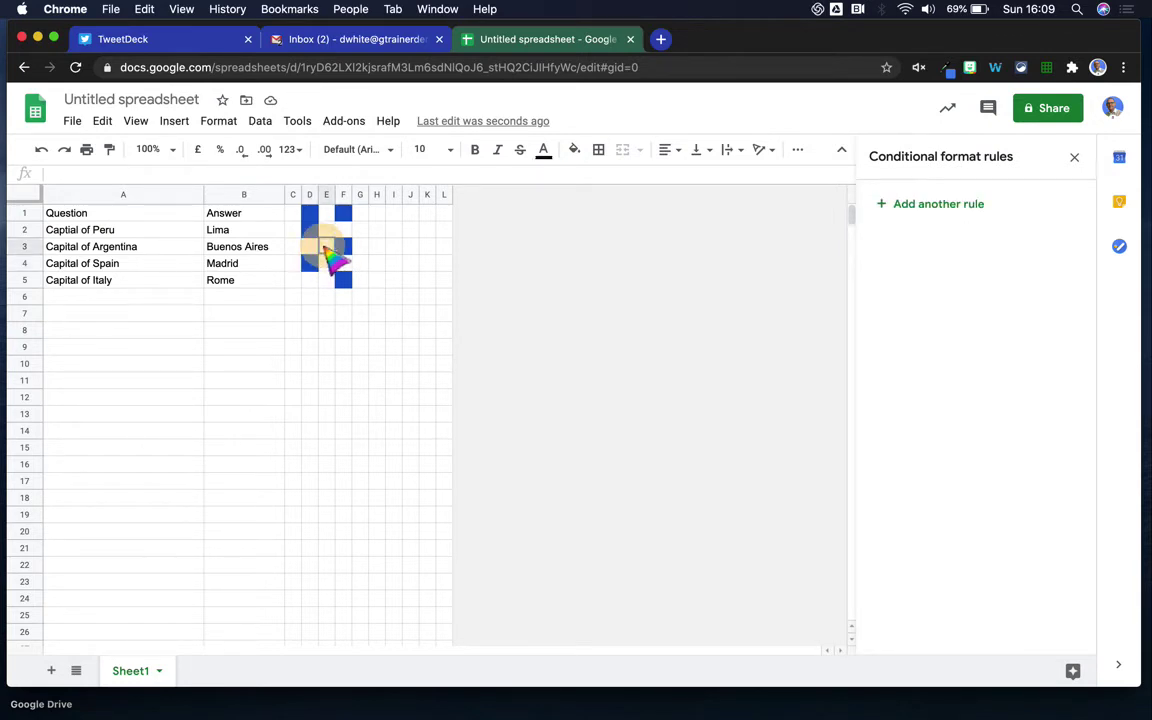
{"action": "left_click", "coordinate": [952, 207]}
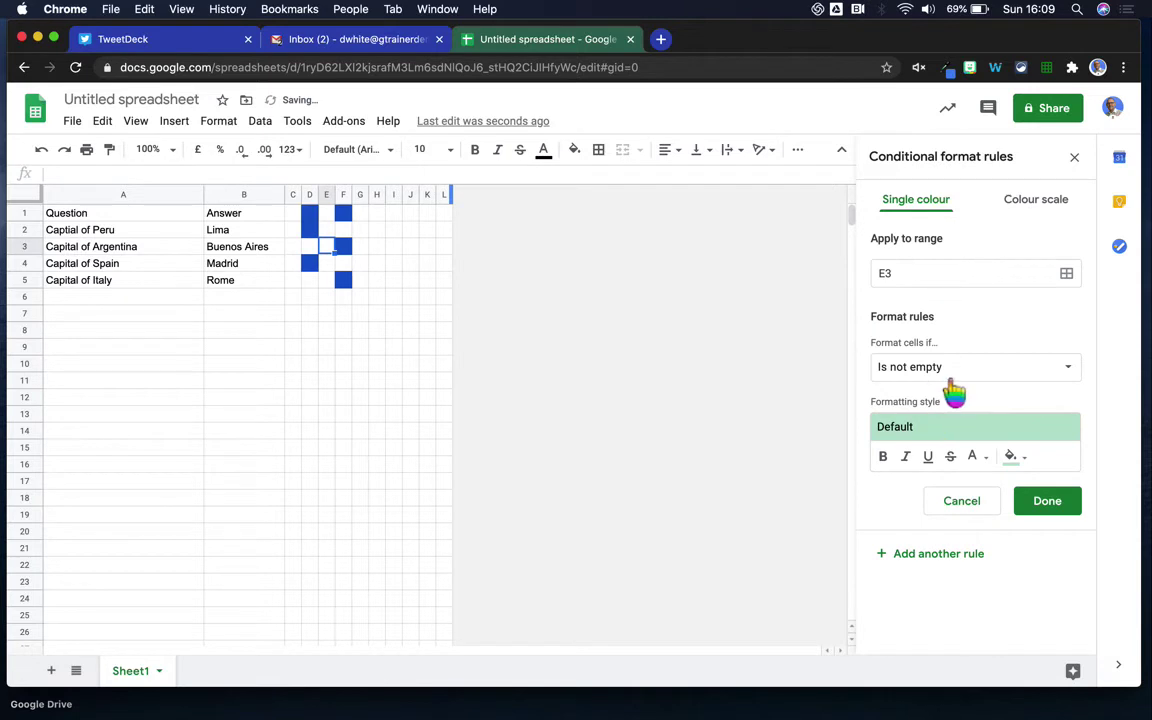
{"action": "left_click", "coordinate": [958, 367]}
{"action": "left_click", "coordinate": [940, 396]}
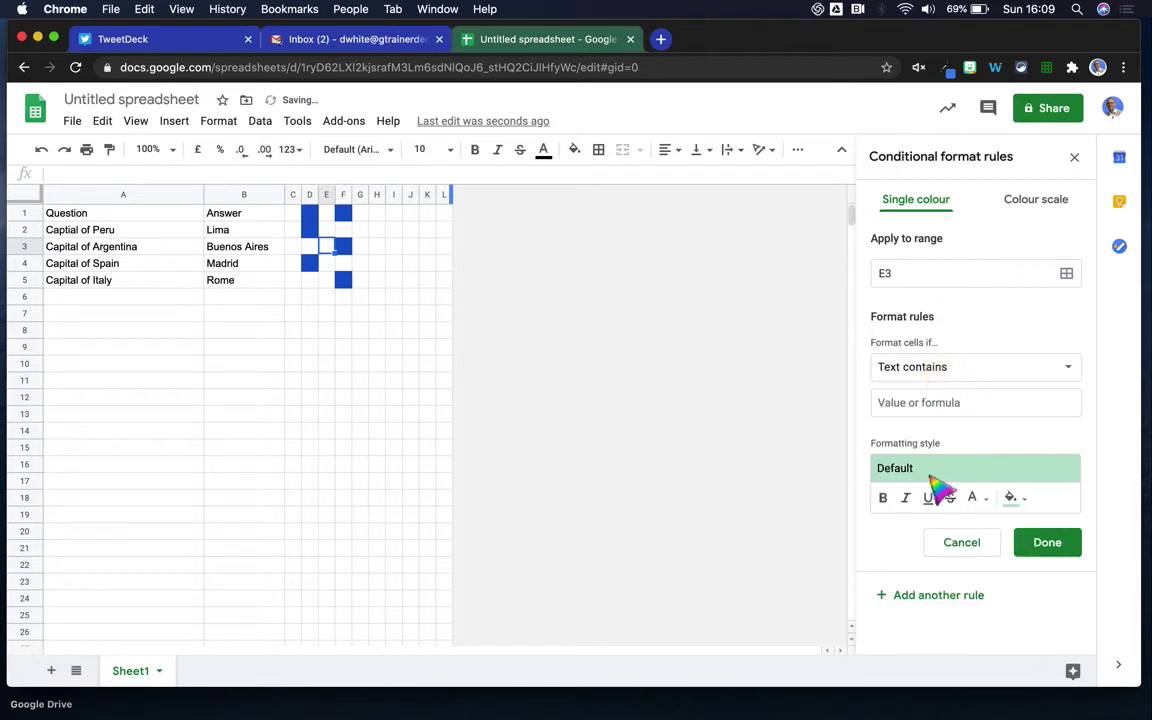
{"action": "left_click", "coordinate": [1022, 377]}
{"action": "scroll", "coordinate": [990, 490], "scroll_direction": "down", "scroll_amount": 5}
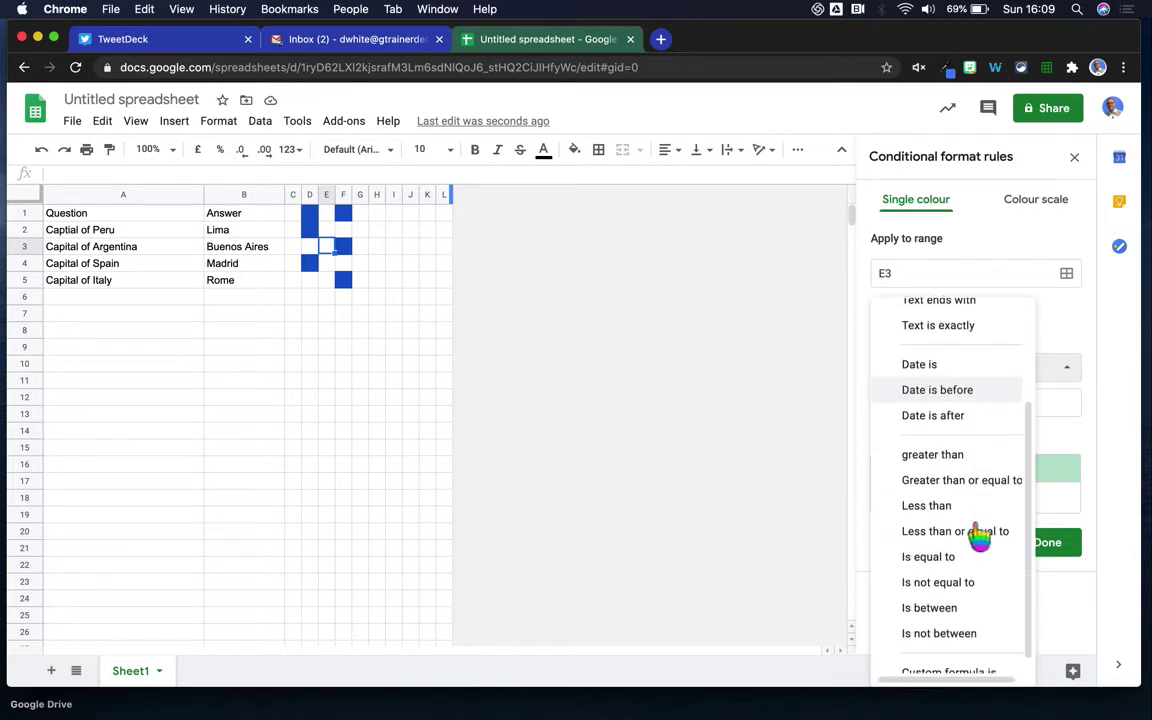
{"action": "left_click", "coordinate": [961, 666]}
{"action": "left_click", "coordinate": [965, 404]}
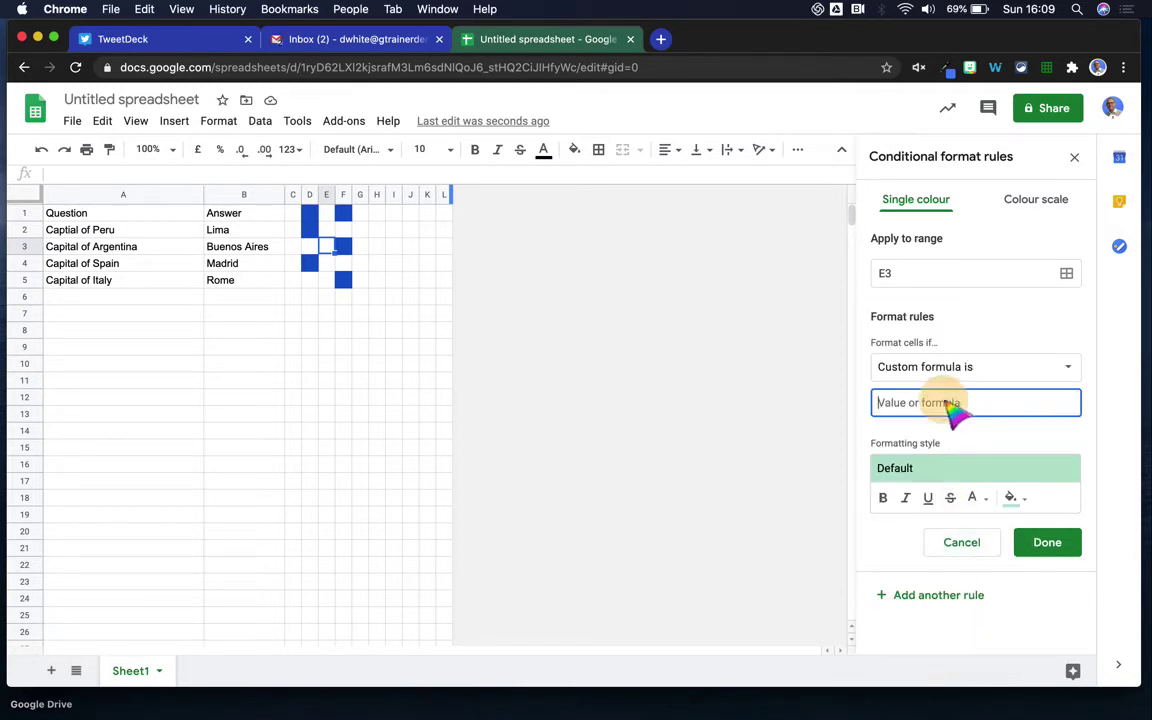
{"action": "type", "text": "=B3=\"Buenos Aires\""}
{"action": "left_click", "coordinate": [1012, 497]}
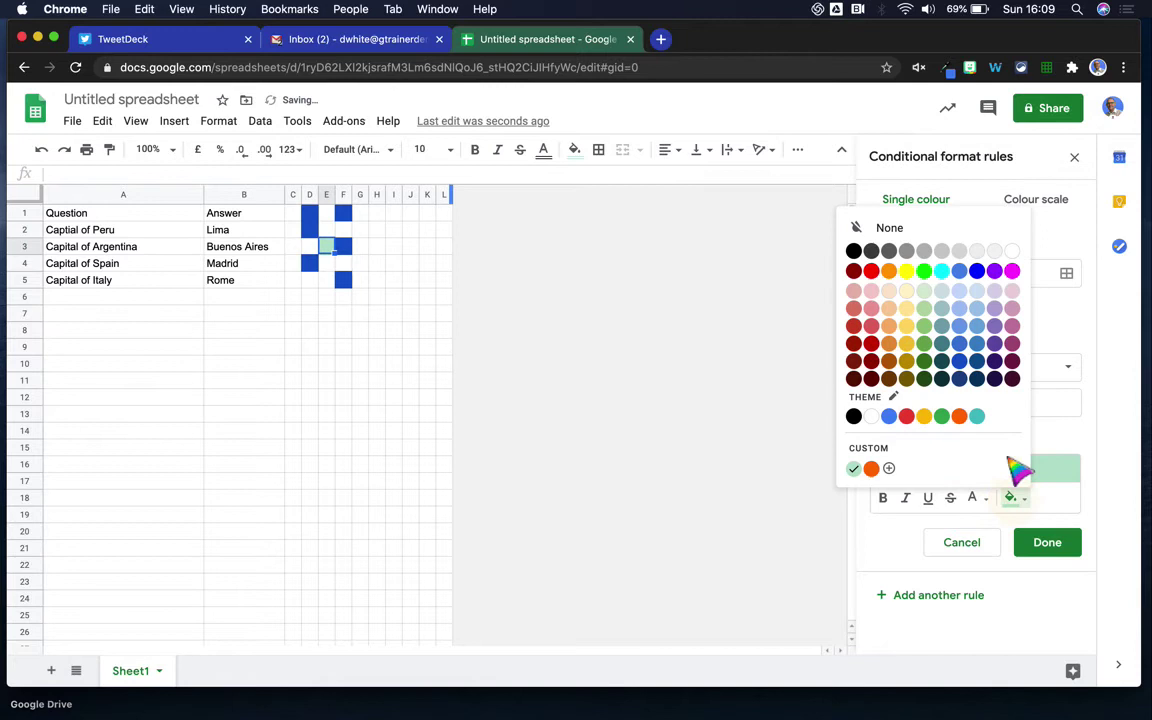
{"action": "left_click", "coordinate": [965, 372]}
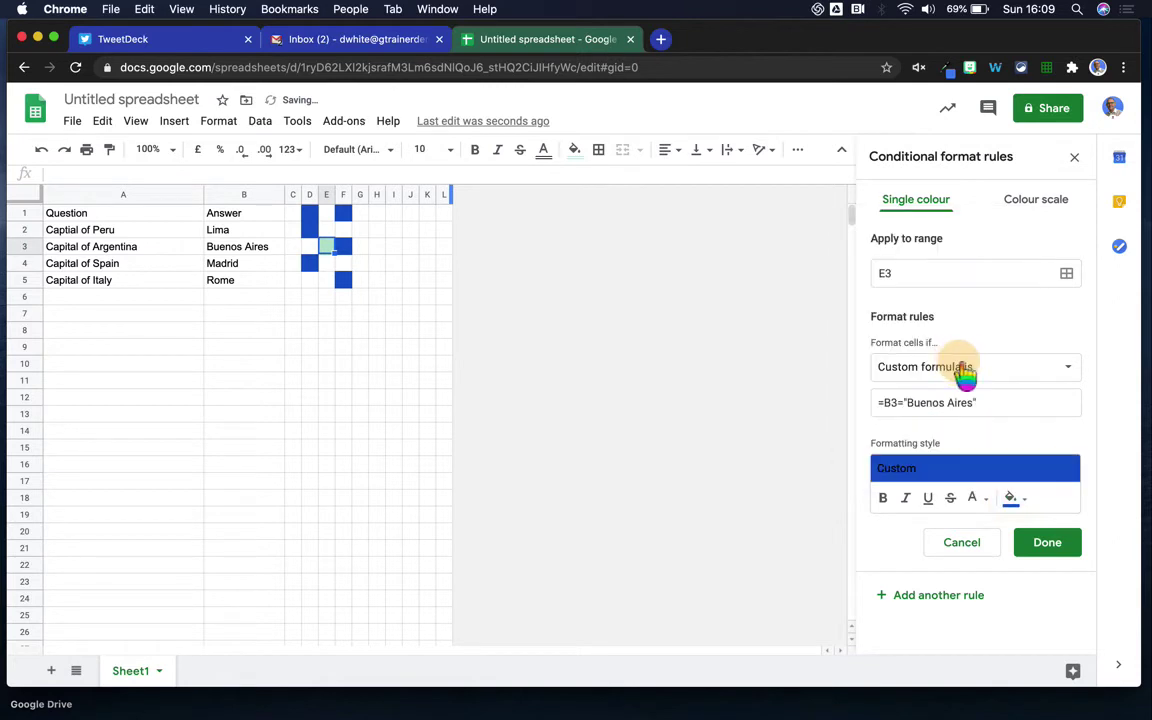
{"action": "left_click", "coordinate": [1047, 545]}
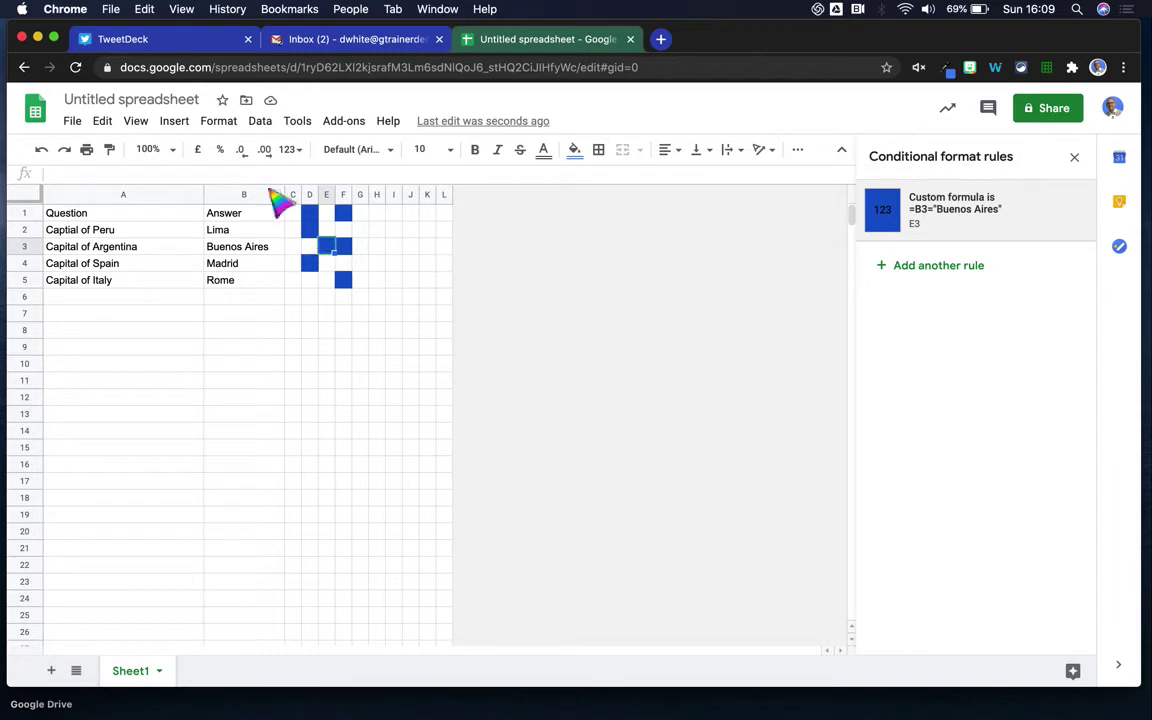
{"action": "key", "text": "super+z"}
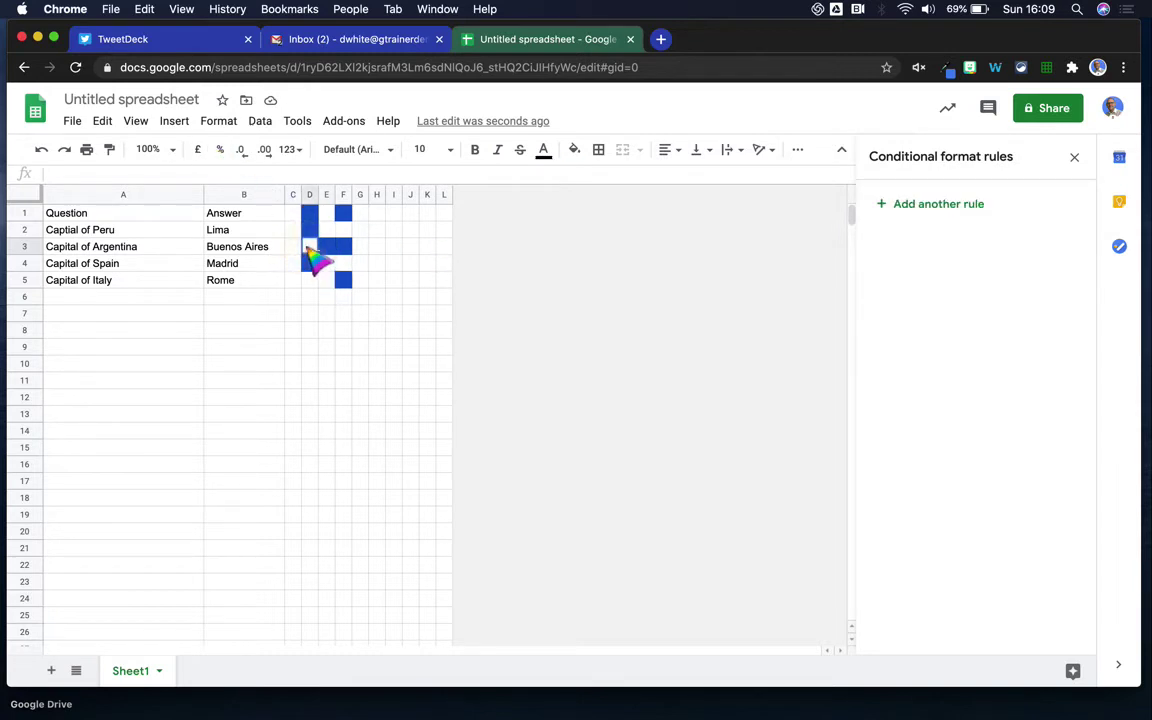
- Give D3 a red-fill rule with custom formula =B4="Madrid", copying the formula
{"action": "left_click", "coordinate": [966, 206]}
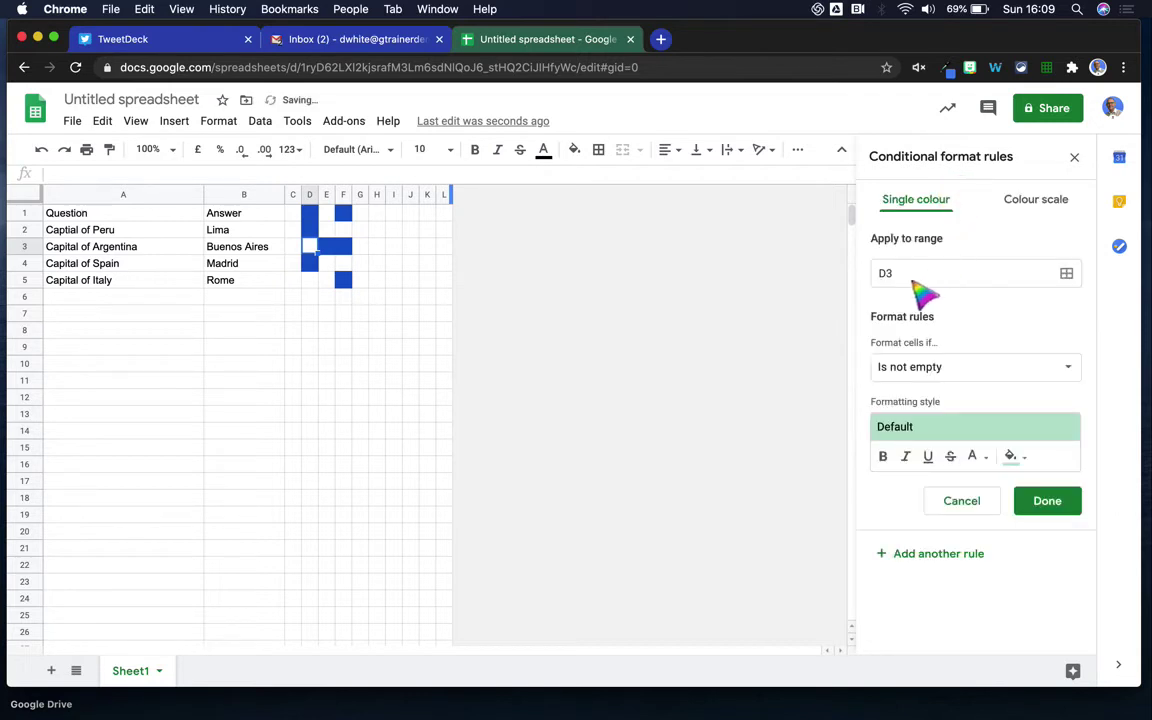
{"action": "left_click", "coordinate": [918, 372]}
{"action": "scroll", "coordinate": [933, 560], "scroll_direction": "down", "scroll_amount": 3}
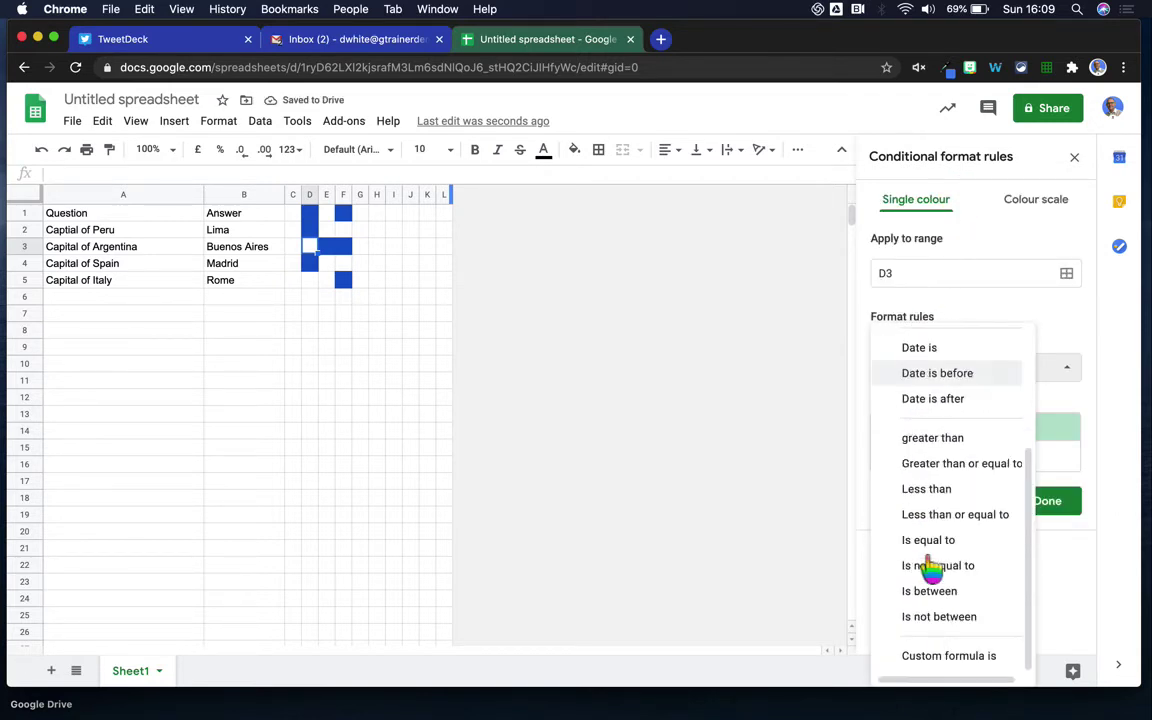
{"action": "left_click", "coordinate": [935, 658]}
{"action": "left_click", "coordinate": [900, 404]}
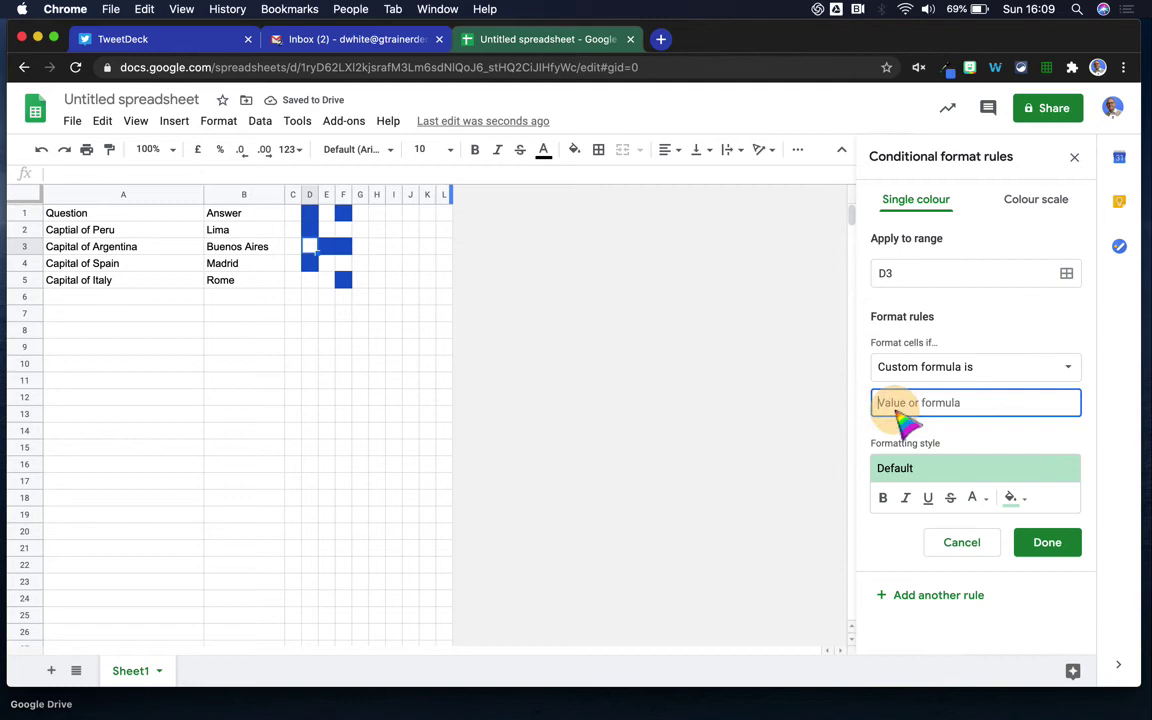
{"action": "type", "text": "B4=\"madrid"}
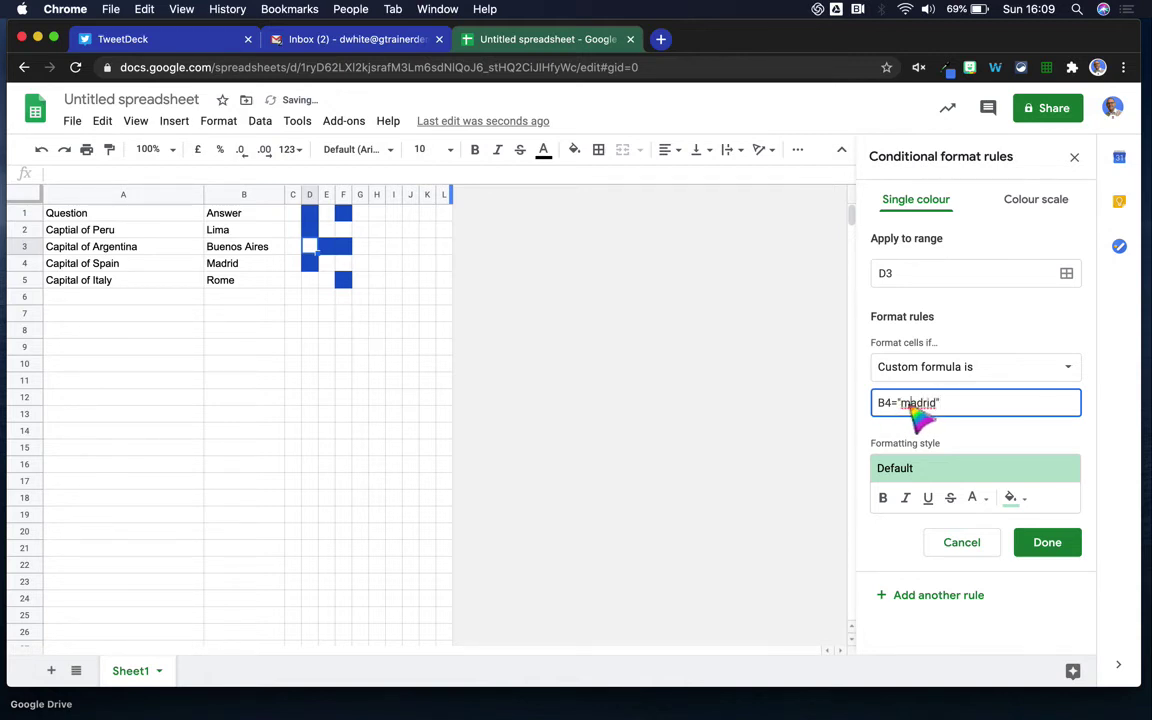
{"action": "key", "text": "BackSpace"}
{"action": "type", "text": "="}
{"action": "left_click", "coordinate": [1013, 498]}
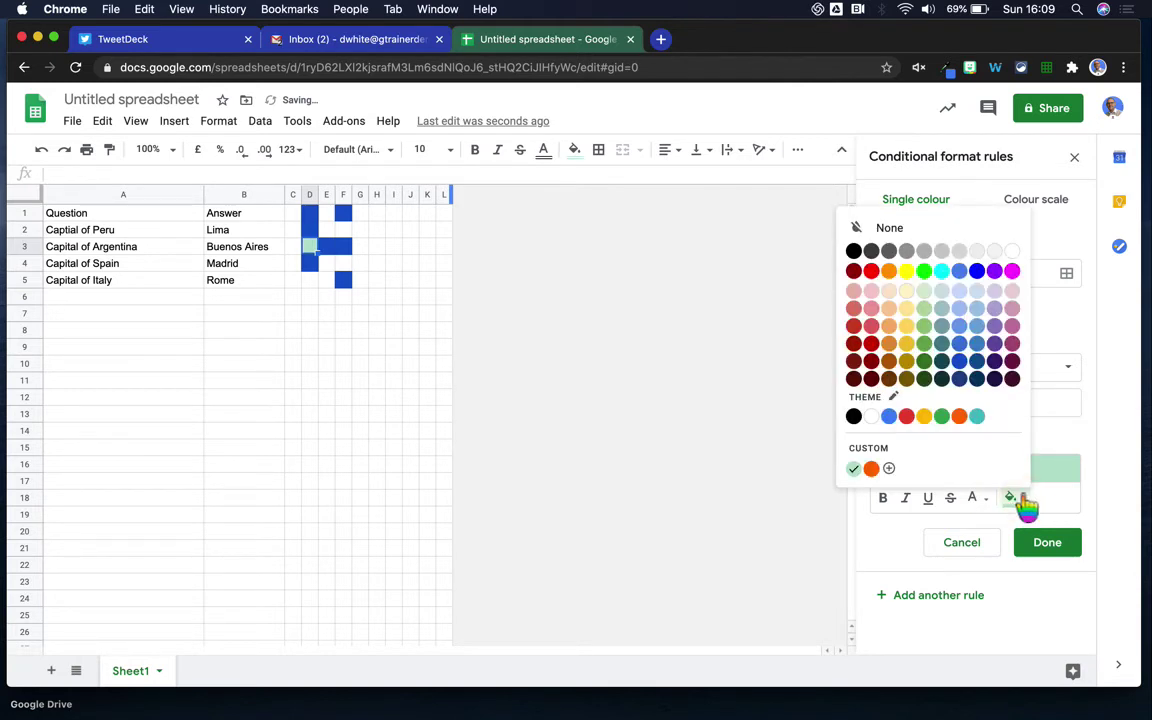
{"action": "left_click", "coordinate": [872, 273]}
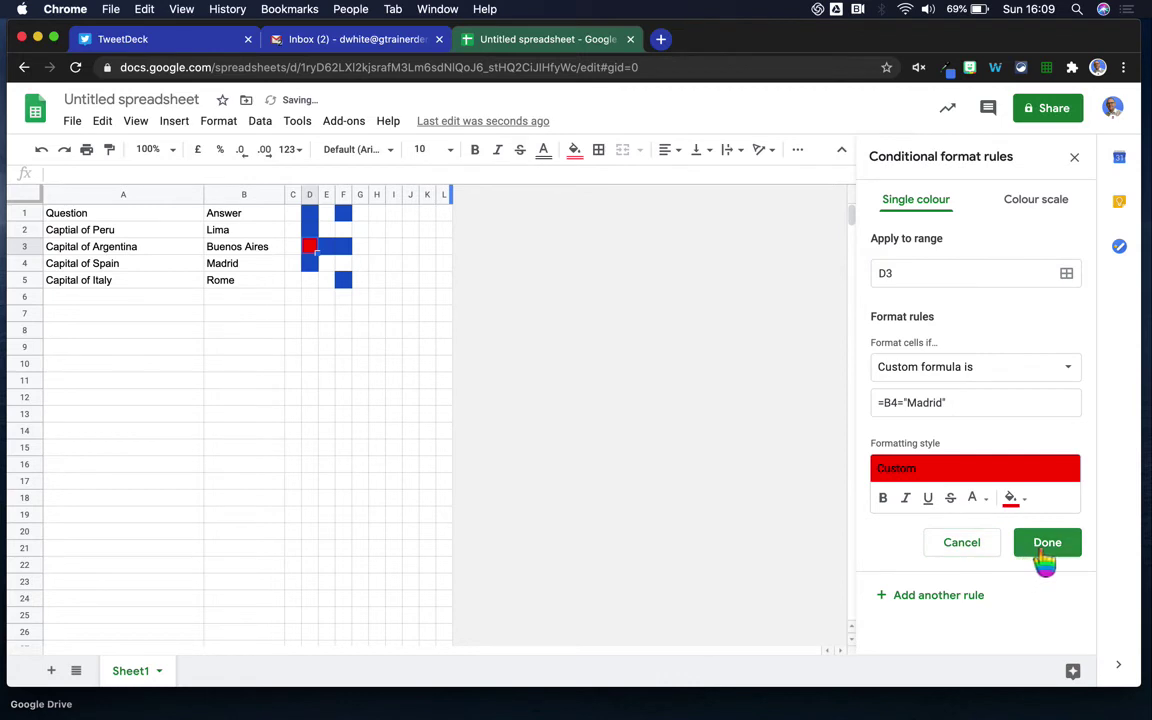
{"action": "left_click_drag", "start_coordinate": [969, 404], "coordinate": [874, 404]}
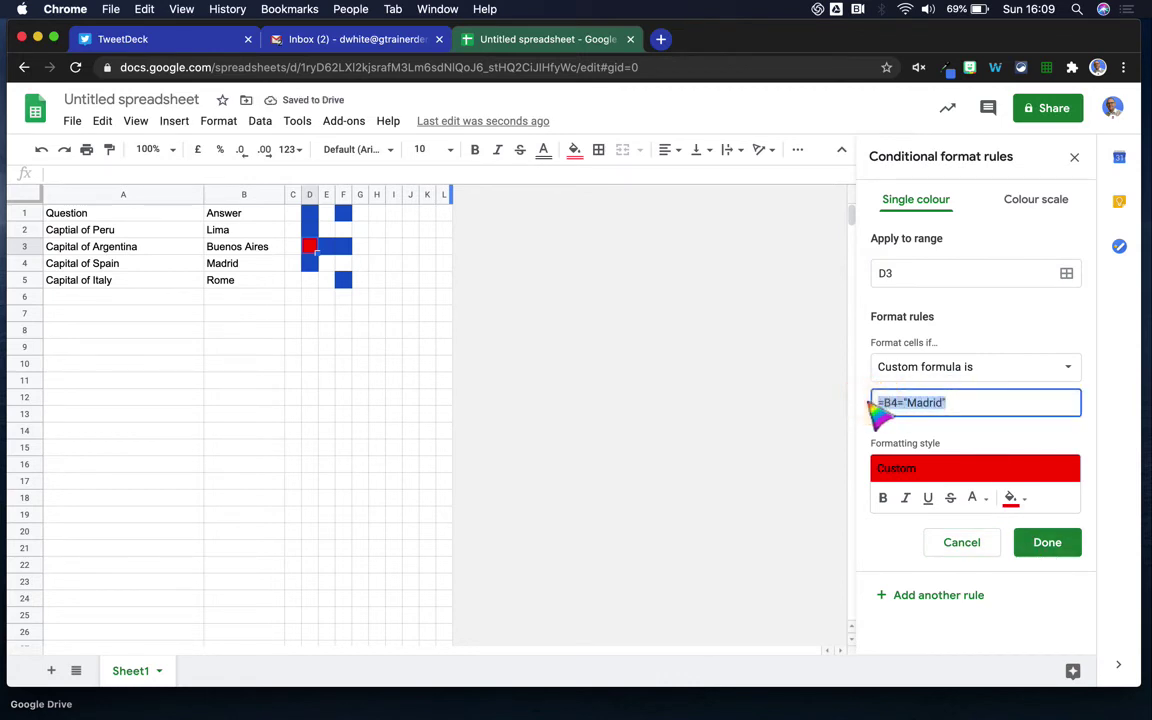
{"action": "left_click", "coordinate": [1047, 542]}
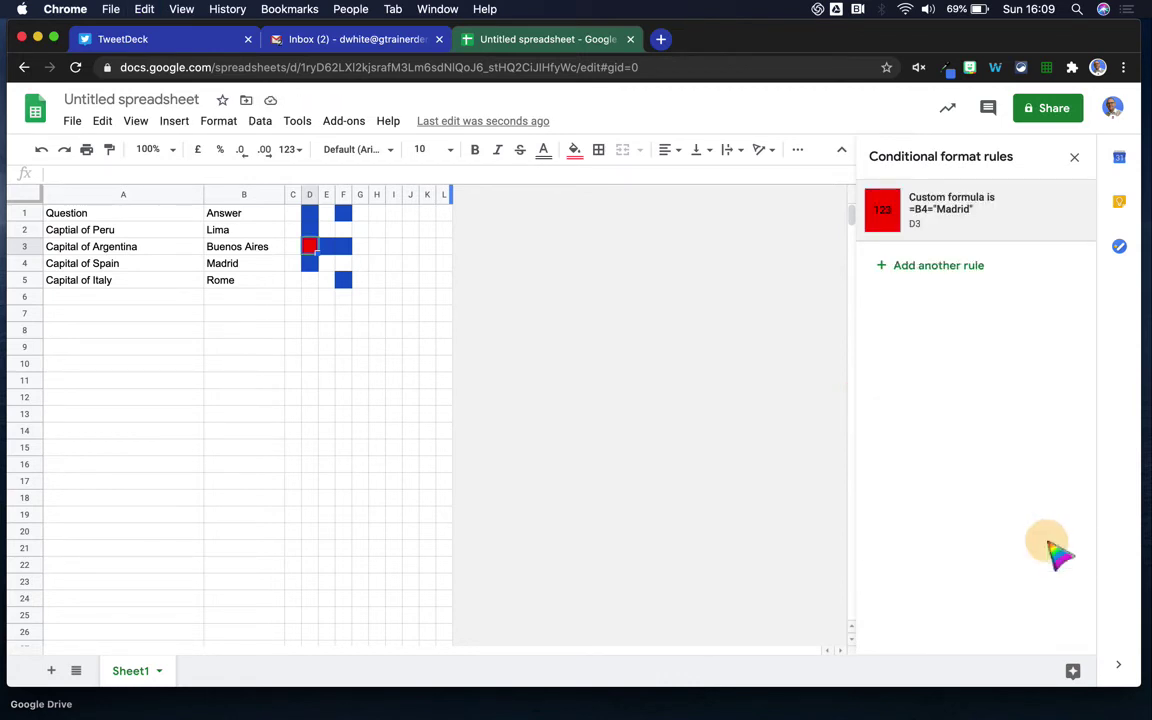
- Add a custom-formula rule =B4="Madrid" to cell D5
{"action": "left_click", "coordinate": [310, 280]}
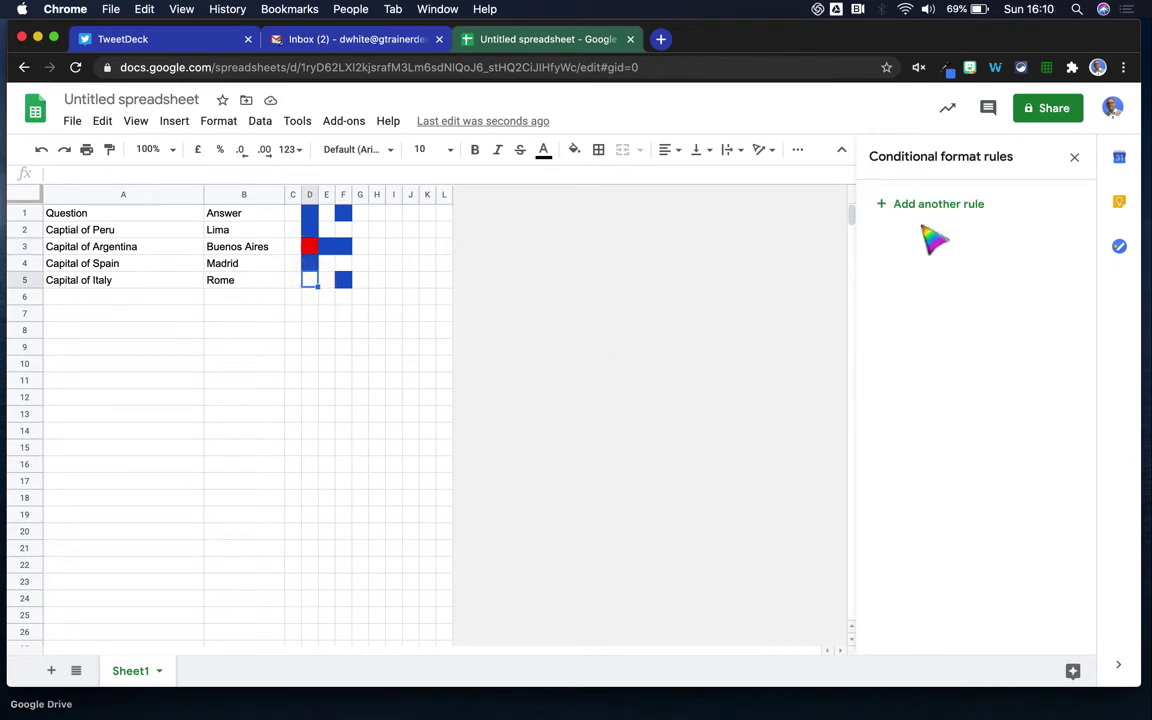
{"action": "left_click", "coordinate": [950, 203]}
{"action": "left_click", "coordinate": [955, 385]}
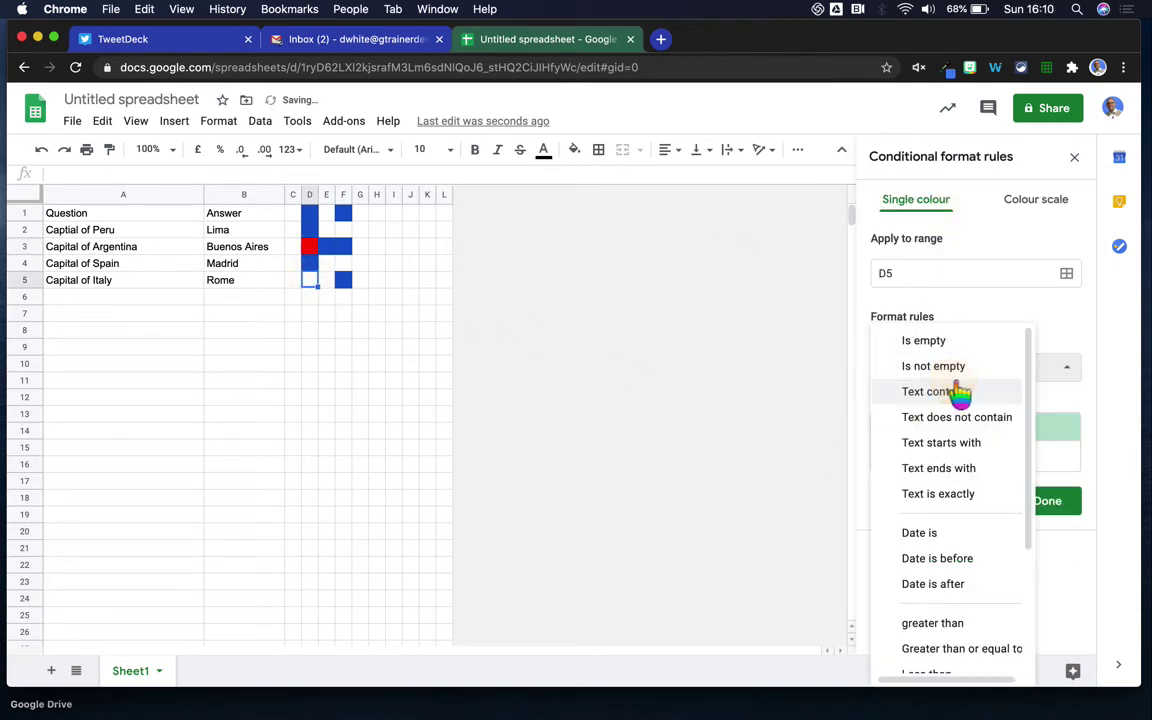
{"action": "scroll", "coordinate": [956, 391], "scroll_direction": "down", "scroll_amount": 5}
{"action": "left_click", "coordinate": [950, 658]}
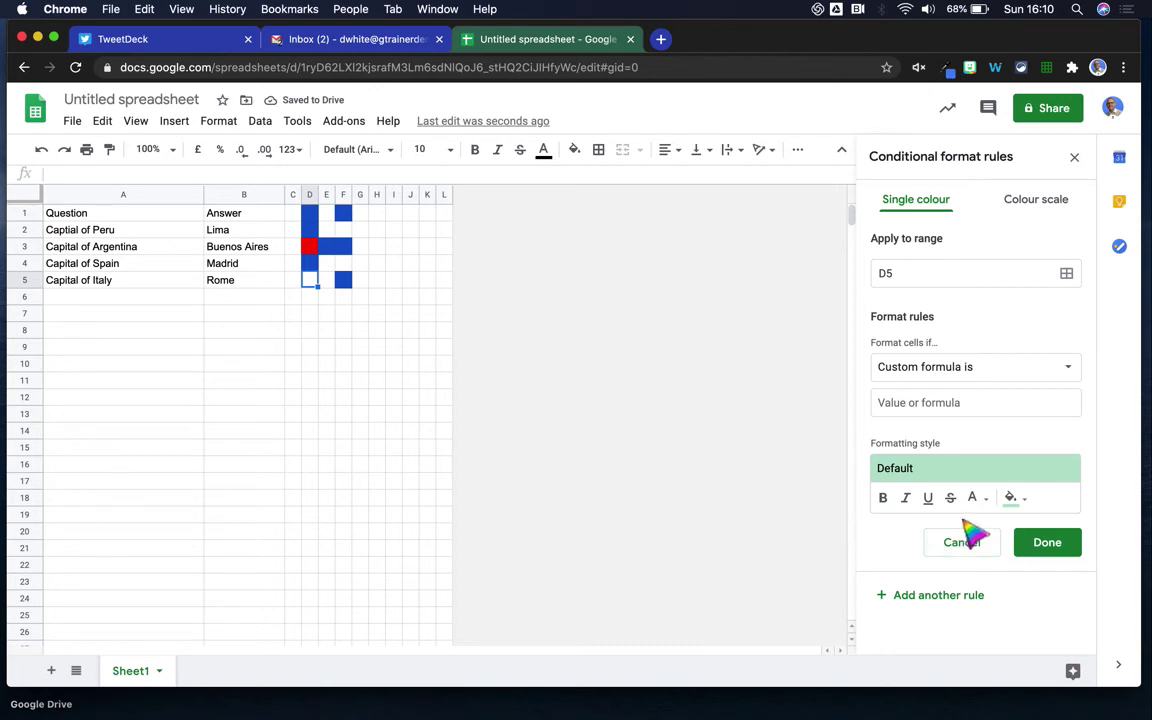
{"action": "left_click", "coordinate": [962, 402]}
{"action": "type", "text": "=B4=\"Madrid\""}
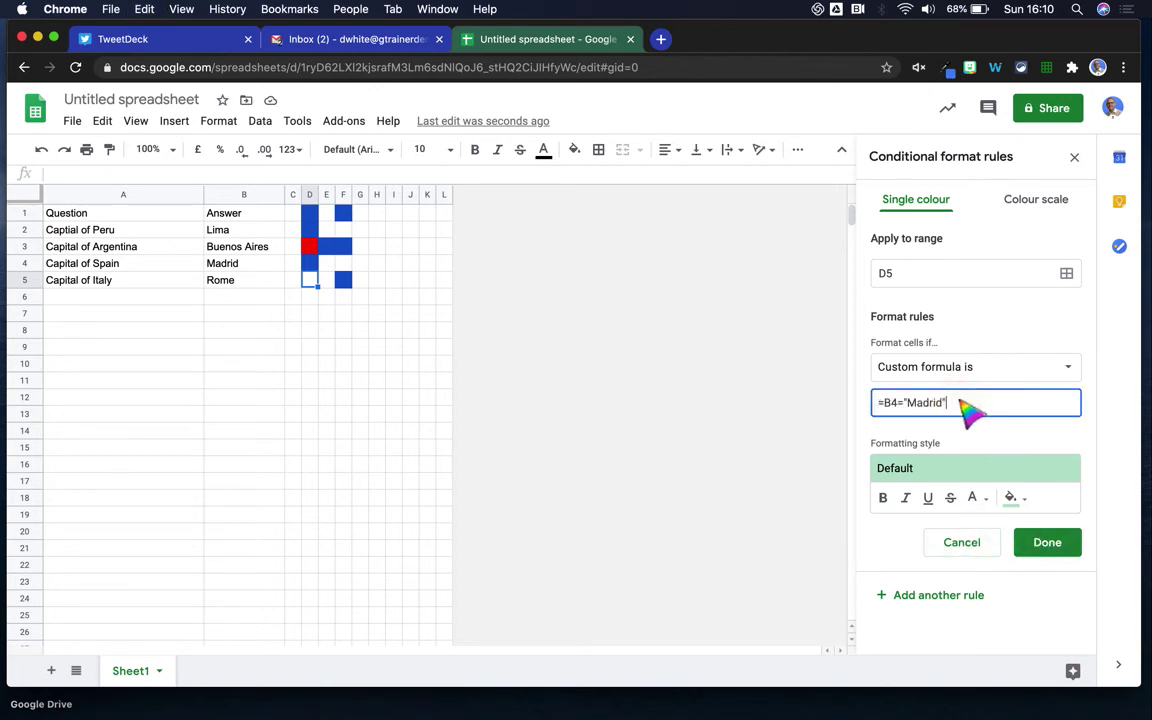
{"action": "left_click", "coordinate": [1047, 543]}
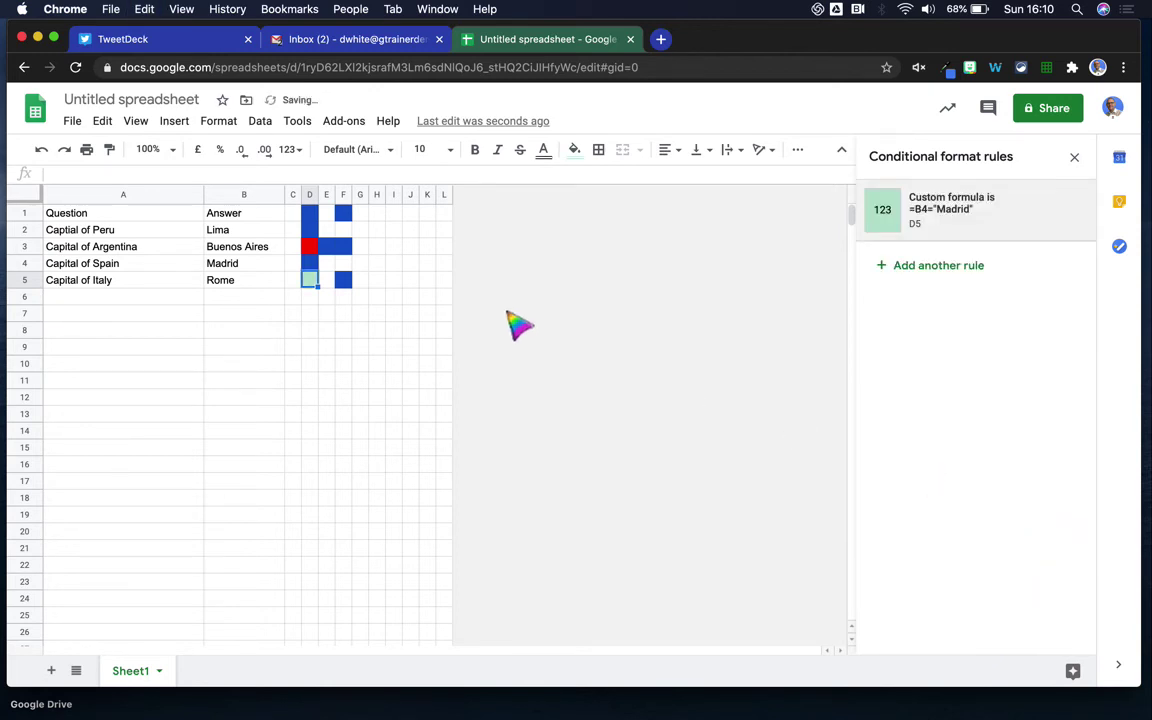
- Change D5's Madrid rule to use a red fill colour
{"action": "left_click", "coordinate": [966, 226]}
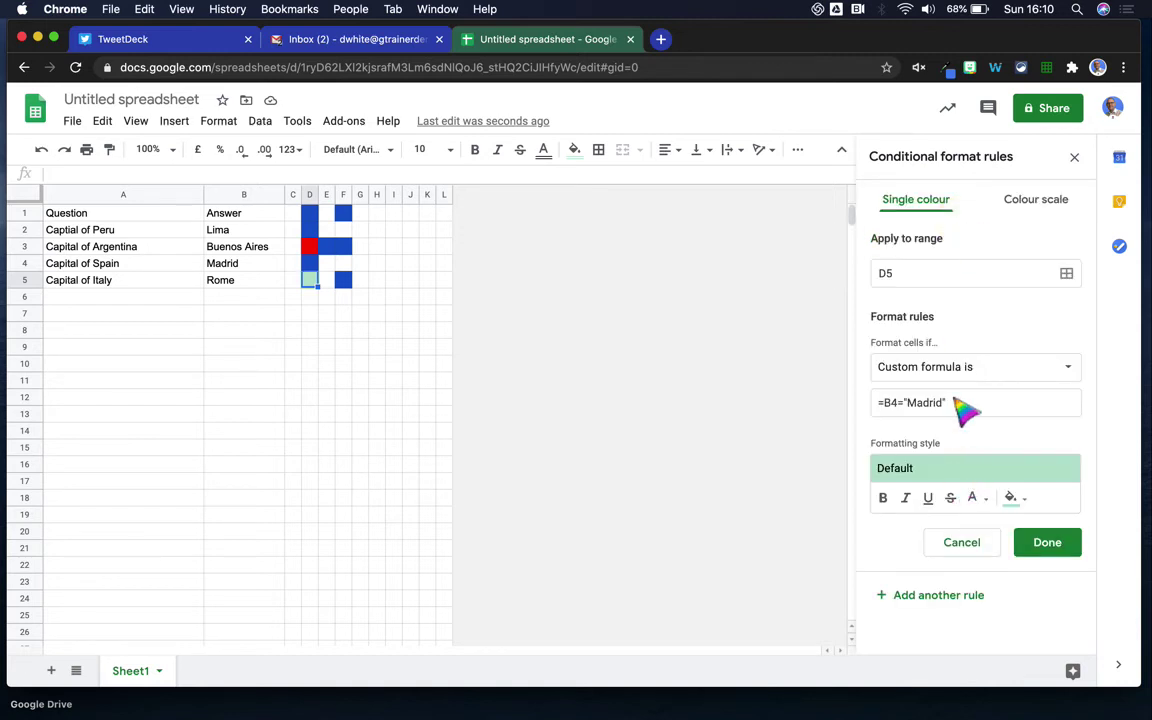
{"action": "left_click", "coordinate": [1012, 497]}
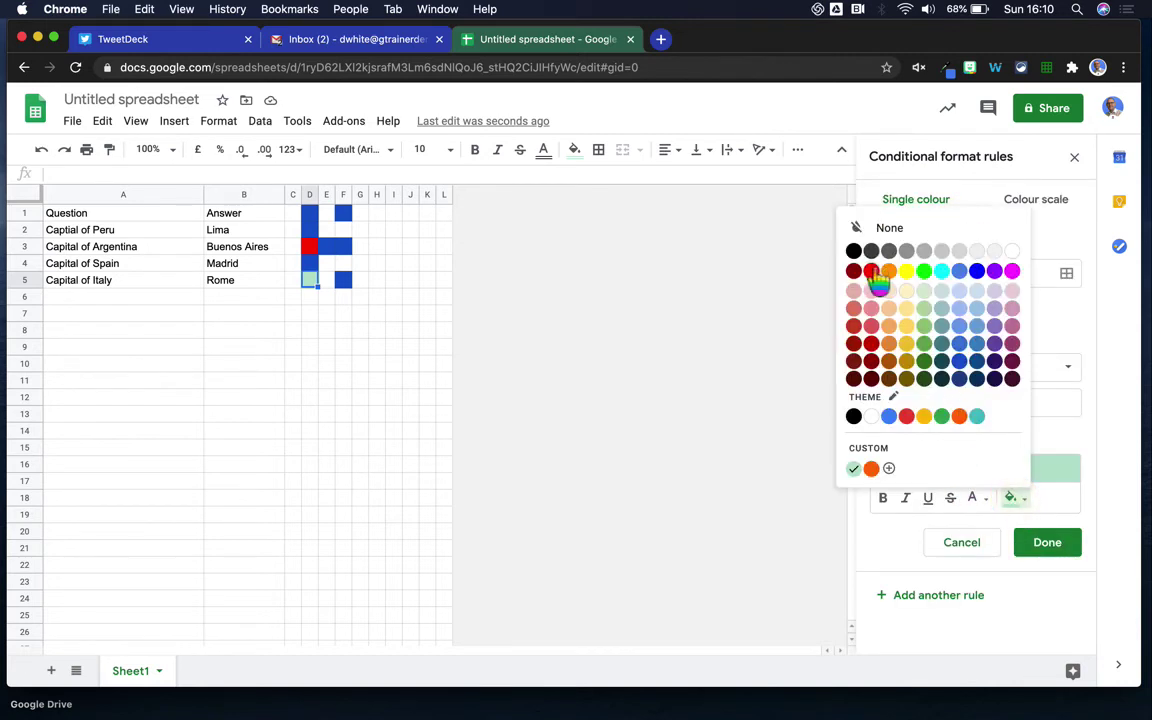
{"action": "left_click", "coordinate": [880, 276]}
{"action": "left_click", "coordinate": [1045, 546]}
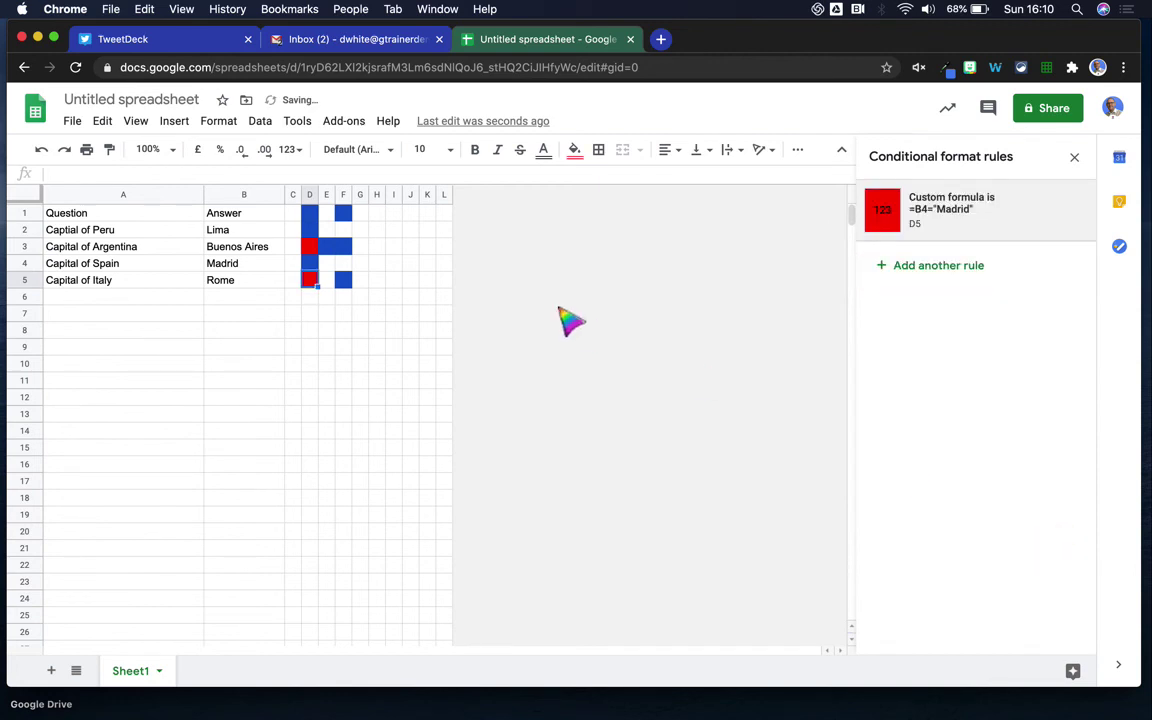
- Give cell F2 its own =B4="Madrid" custom-formula rule with red fill
{"action": "left_click", "coordinate": [344, 230]}
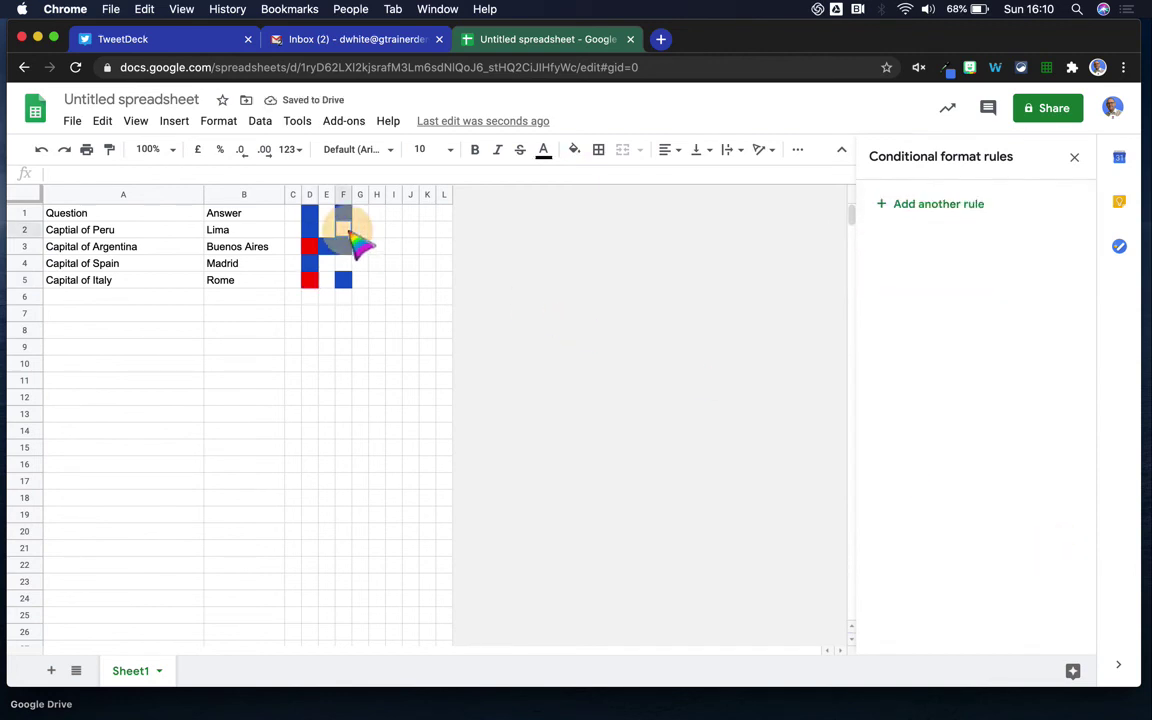
{"action": "left_click", "coordinate": [967, 212]}
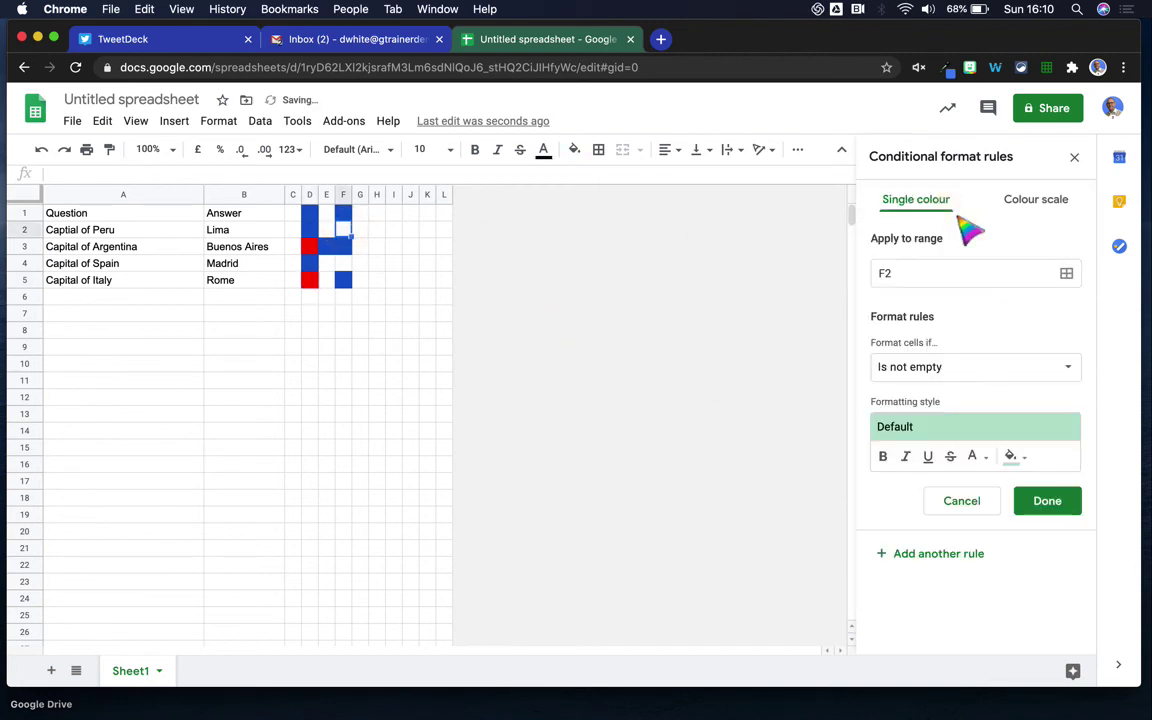
{"action": "left_click", "coordinate": [976, 388]}
{"action": "scroll", "coordinate": [972, 383], "scroll_direction": "down", "scroll_amount": 4}
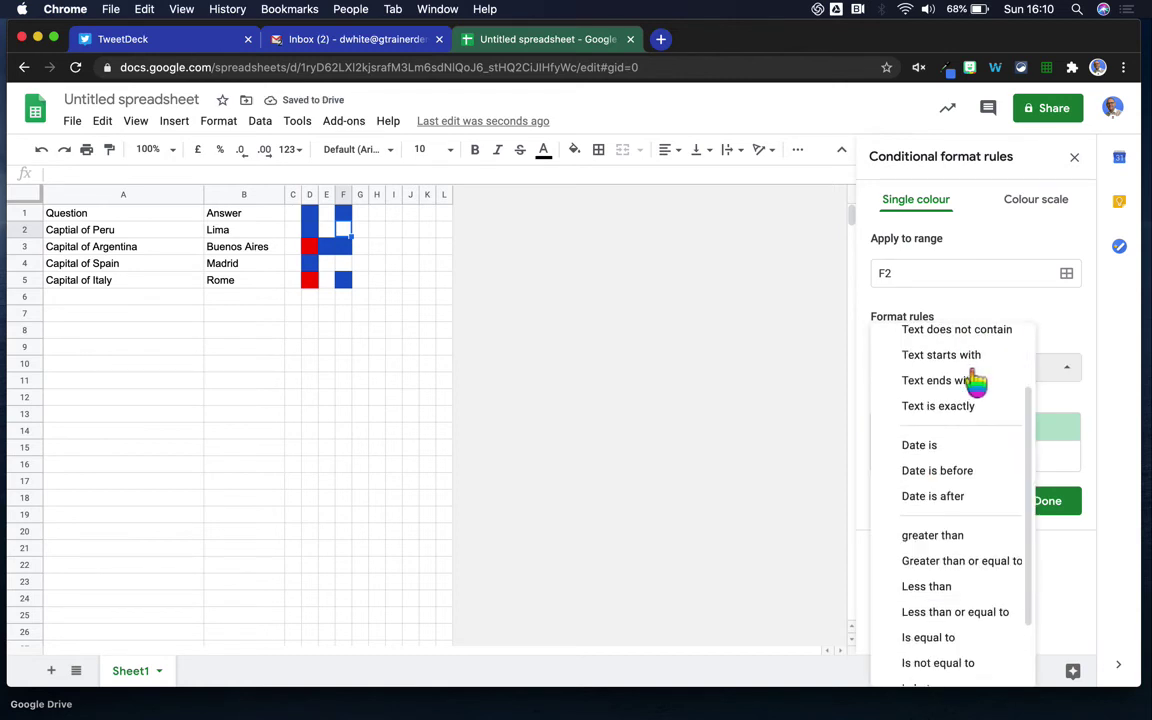
{"action": "left_click", "coordinate": [952, 670]}
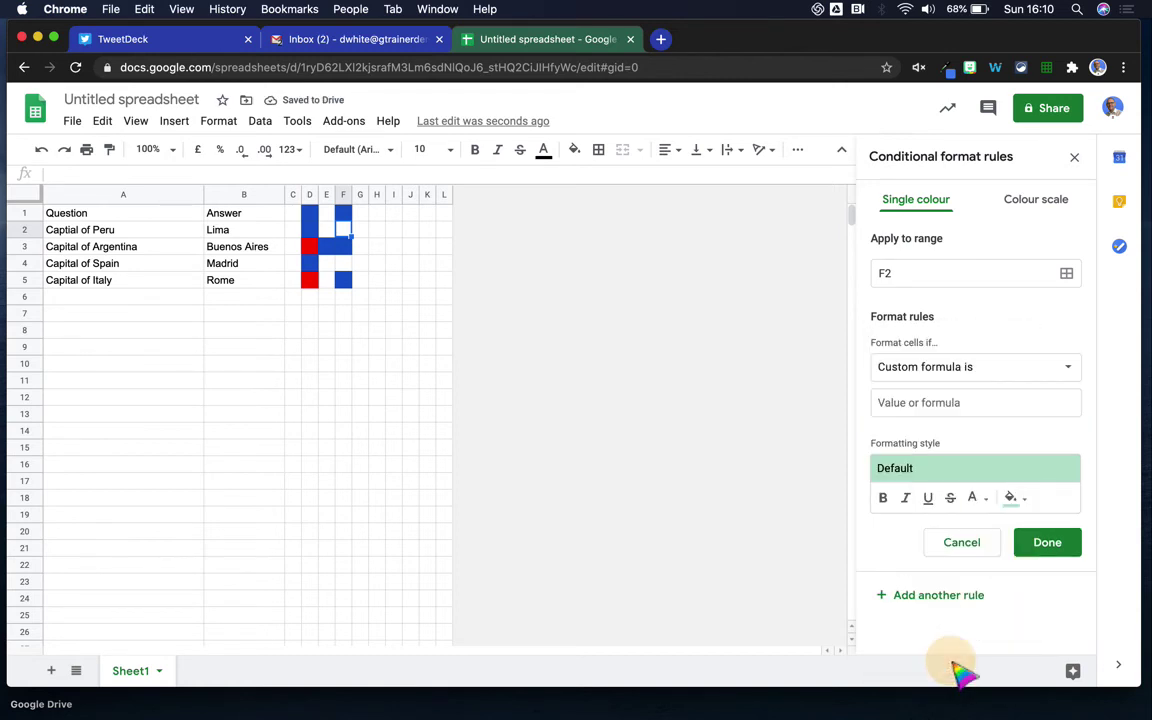
{"action": "left_click", "coordinate": [940, 408]}
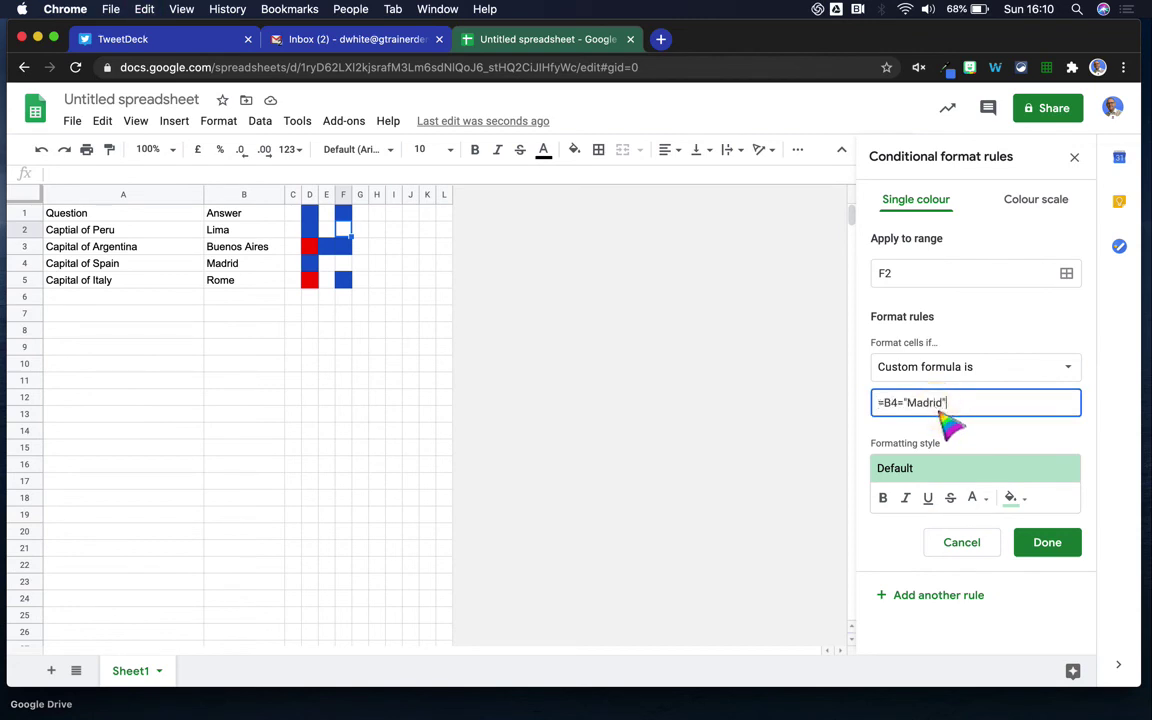
{"action": "left_click", "coordinate": [1012, 497]}
{"action": "left_click", "coordinate": [888, 270]}
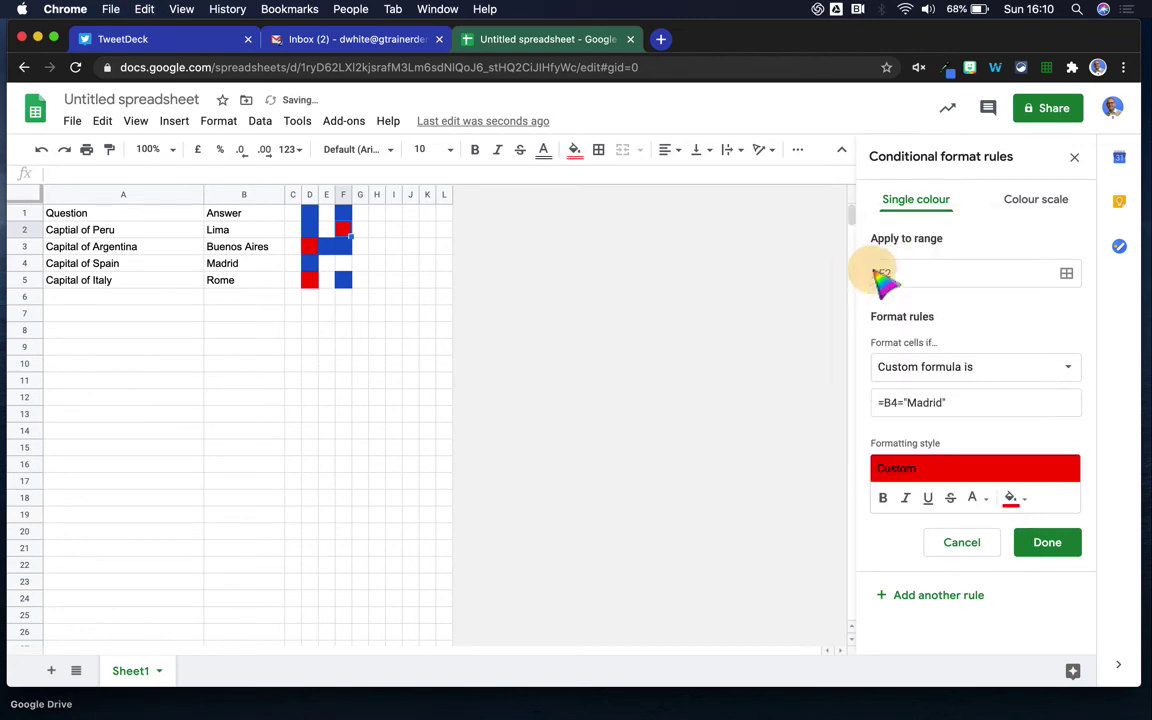
{"action": "left_click", "coordinate": [1047, 542]}
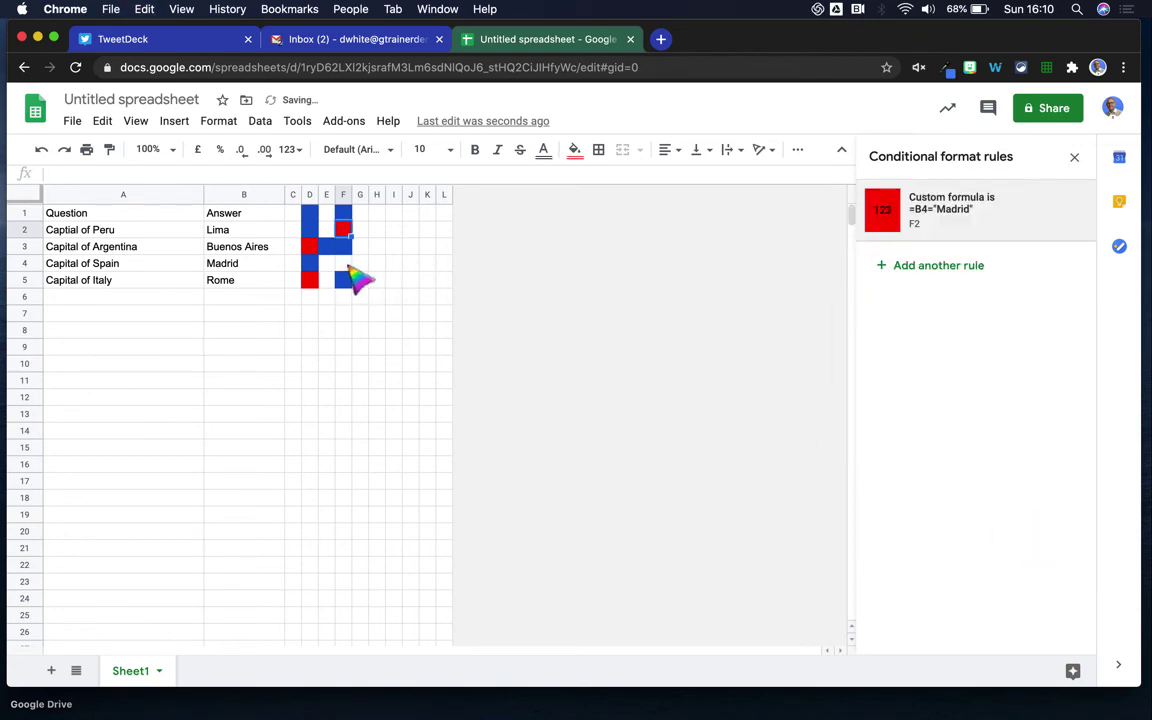
{"action": "left_click", "coordinate": [346, 266]}
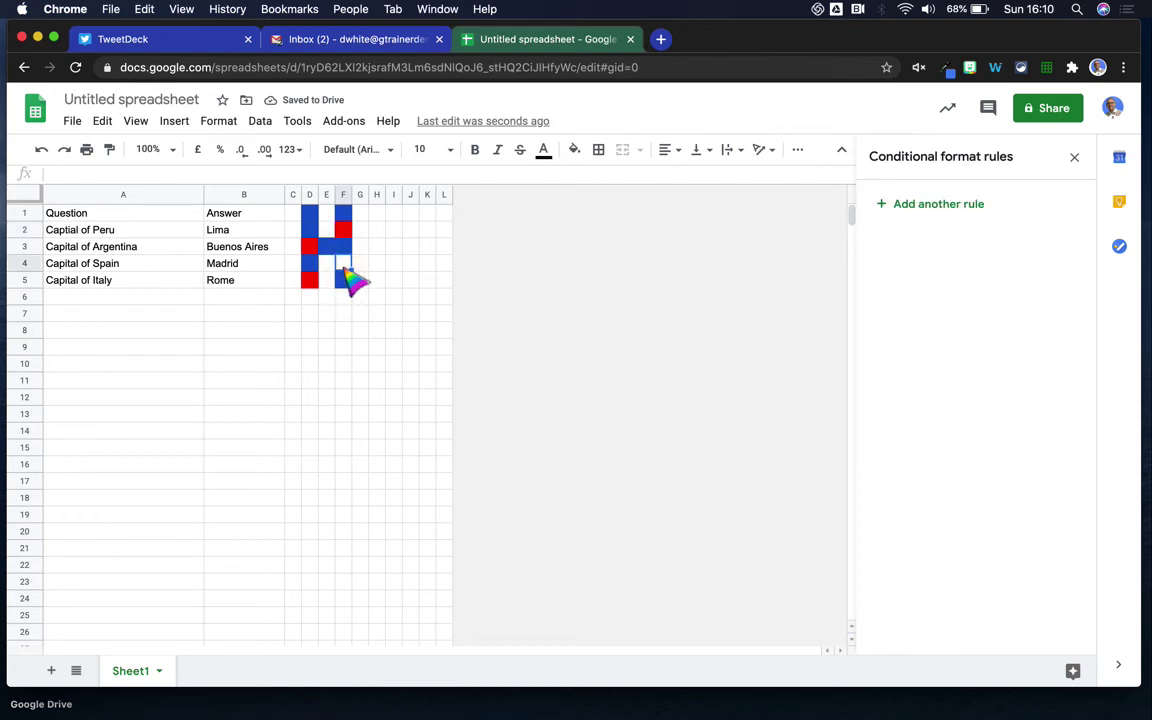
- Add a custom-formula rule =B5="Rome" with cyan fill to cell F4
{"action": "left_click", "coordinate": [910, 204]}
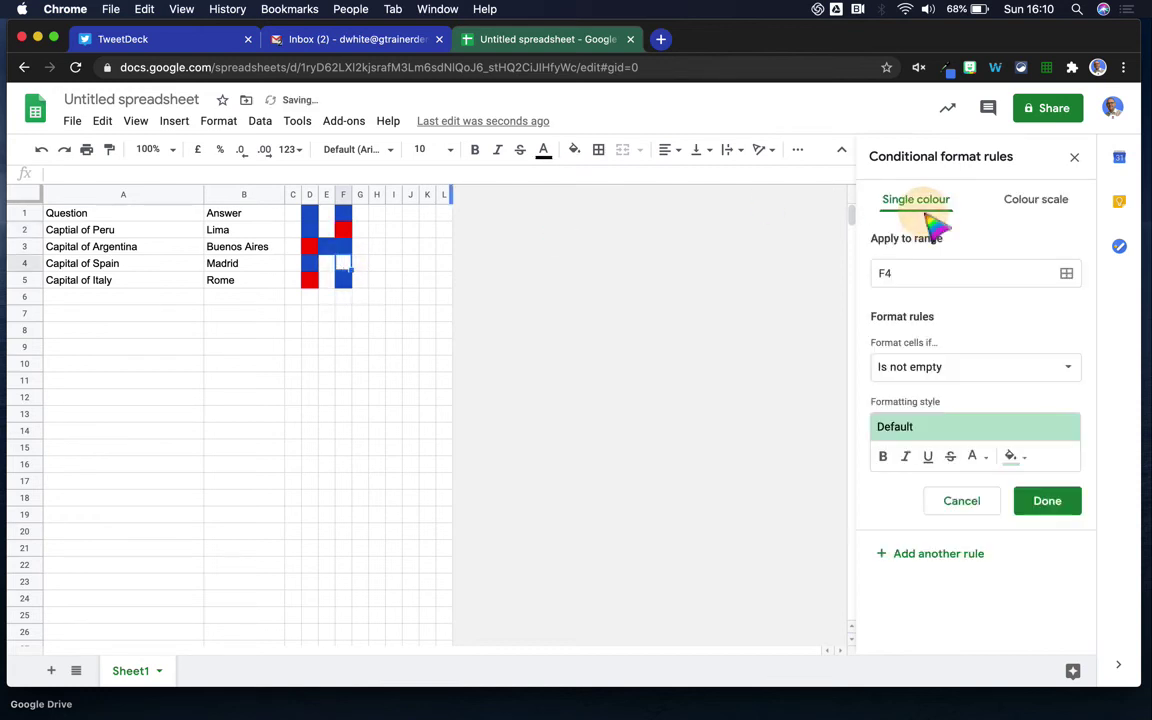
{"action": "left_click", "coordinate": [930, 375]}
{"action": "scroll", "coordinate": [931, 450], "scroll_direction": "down", "scroll_amount": 5}
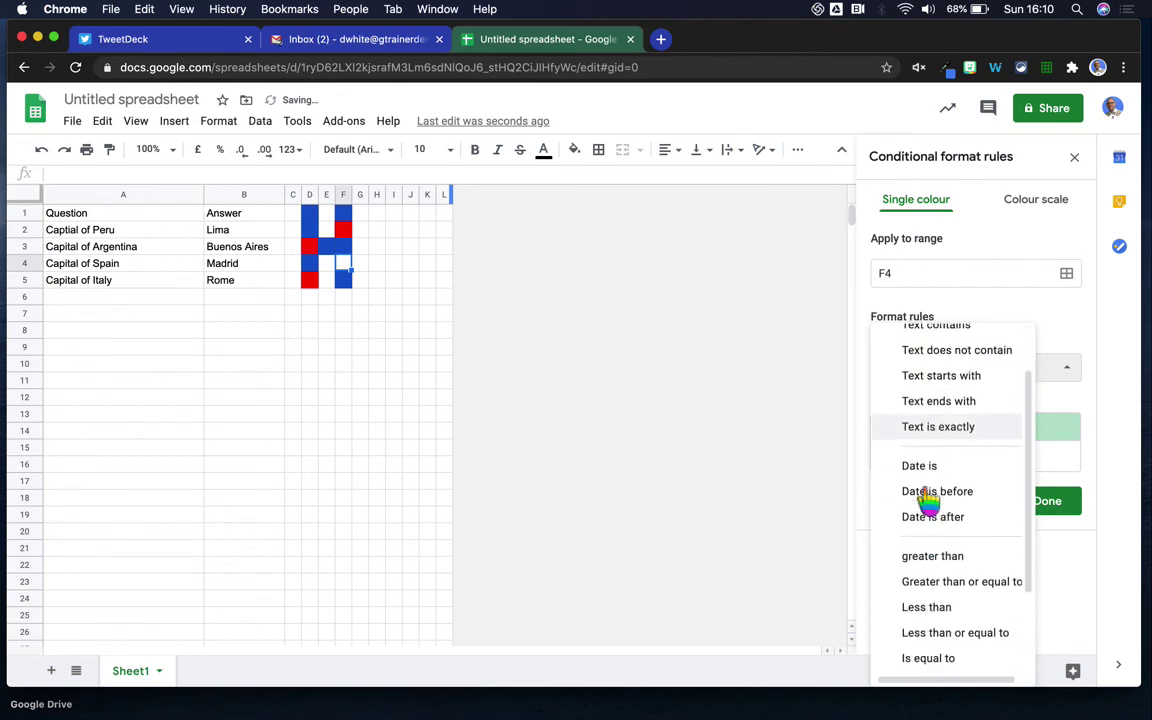
{"action": "left_click", "coordinate": [949, 658]}
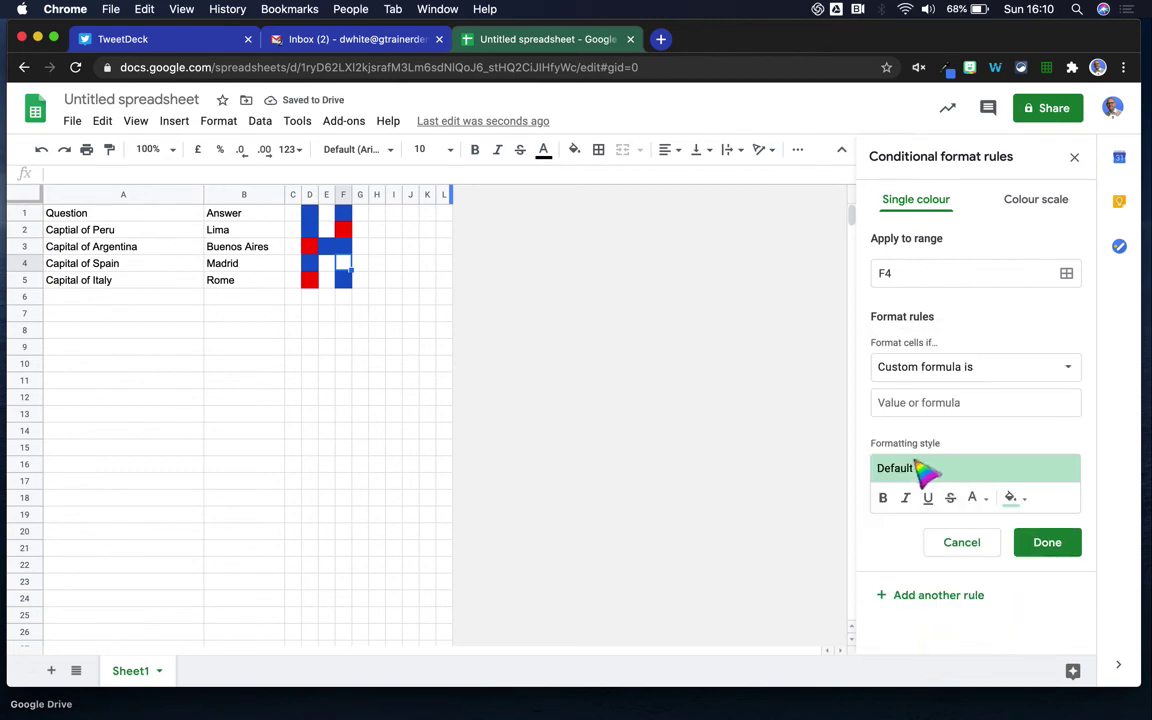
{"action": "left_click", "coordinate": [912, 403]}
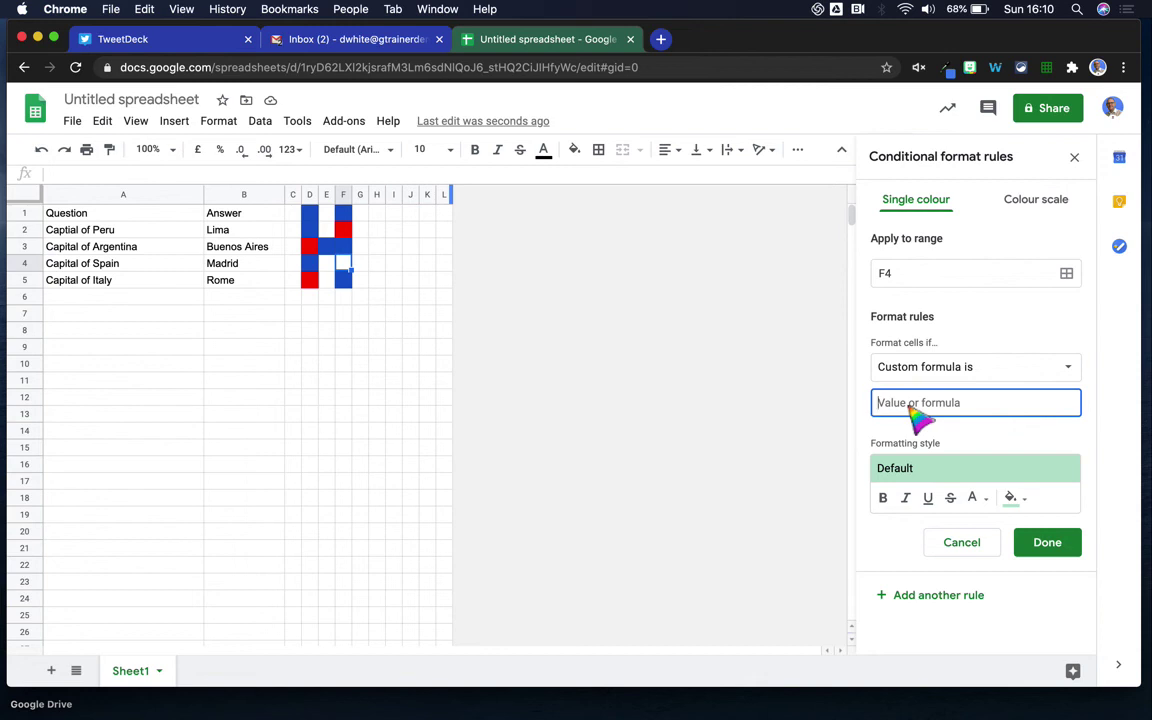
{"action": "type", "text": "B5"}
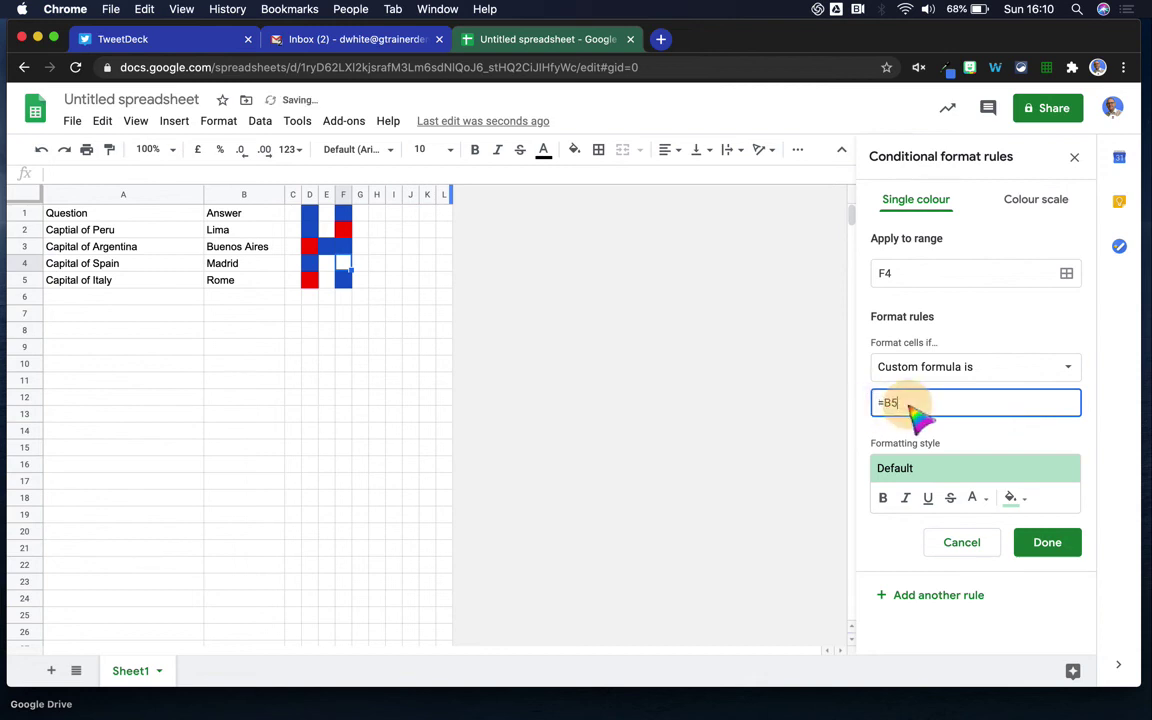
{"action": "type", "text": "=\"Rome"}
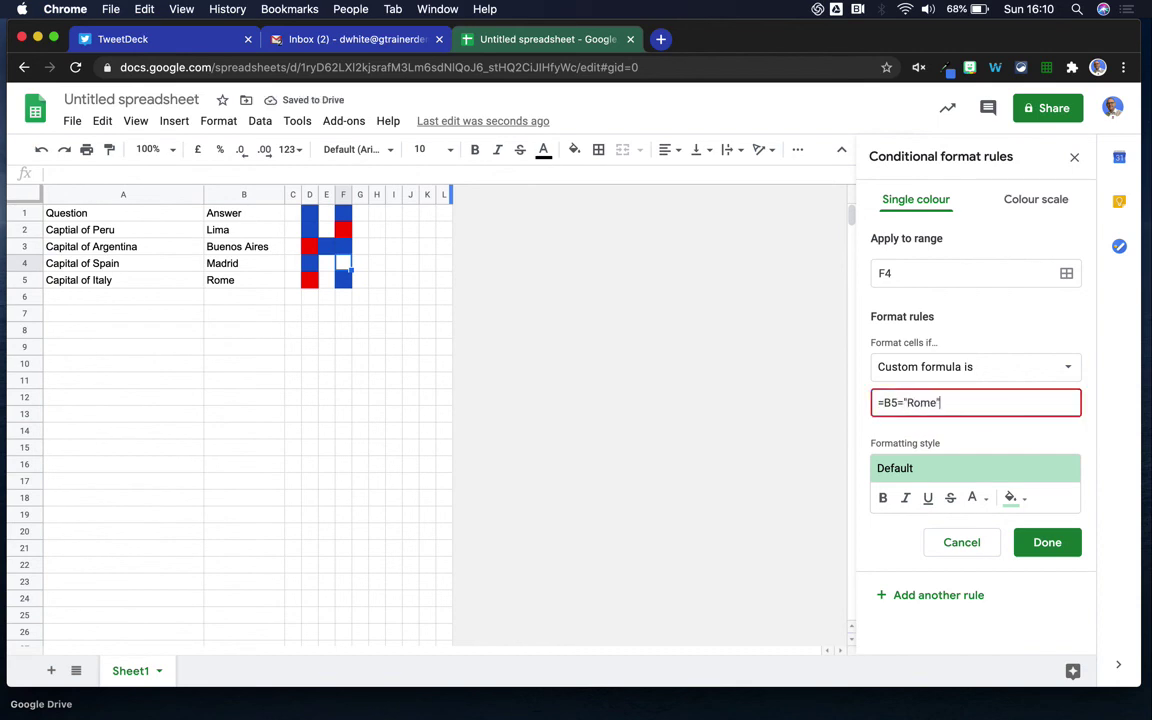
{"action": "left_click", "coordinate": [1012, 498]}
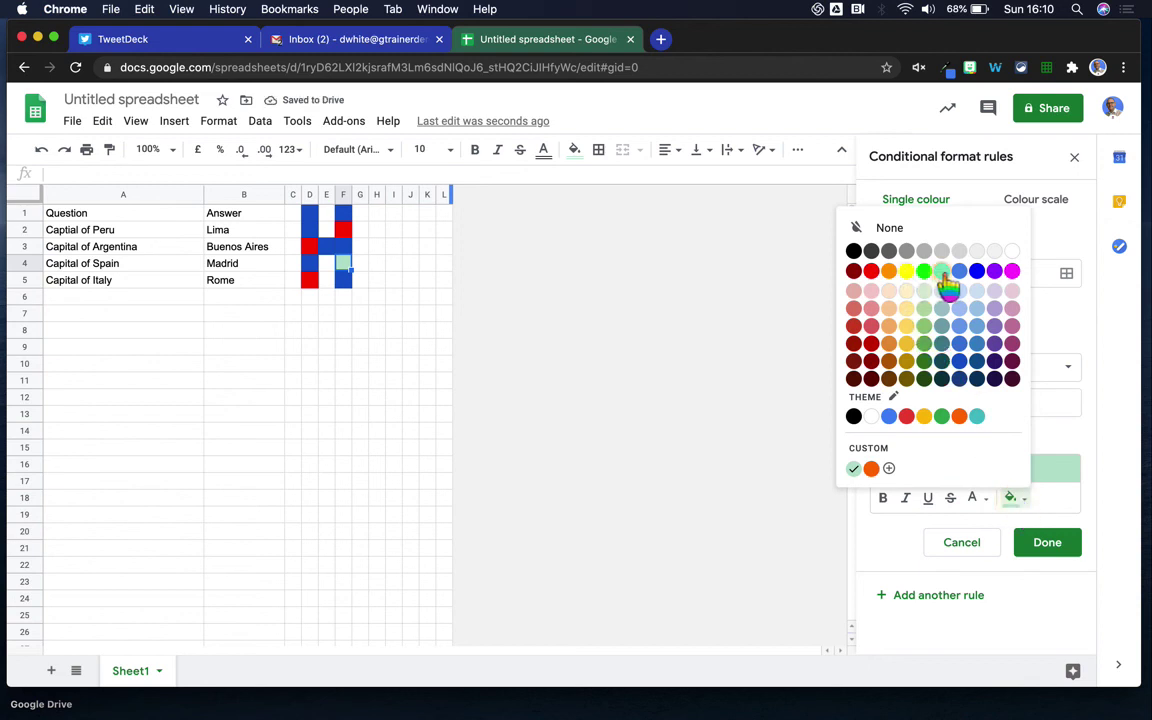
{"action": "left_click", "coordinate": [941, 271]}
{"action": "left_click", "coordinate": [1036, 540]}
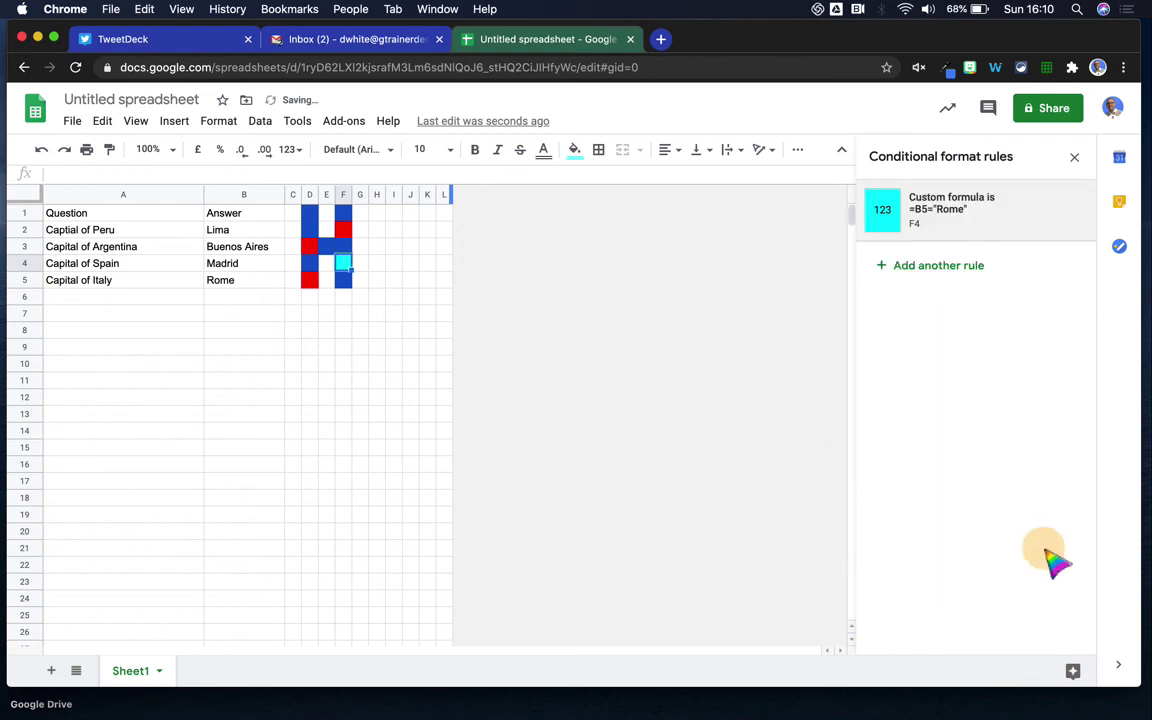
- Clear all answers in B2:B5
{"action": "left_click", "coordinate": [636, 340]}
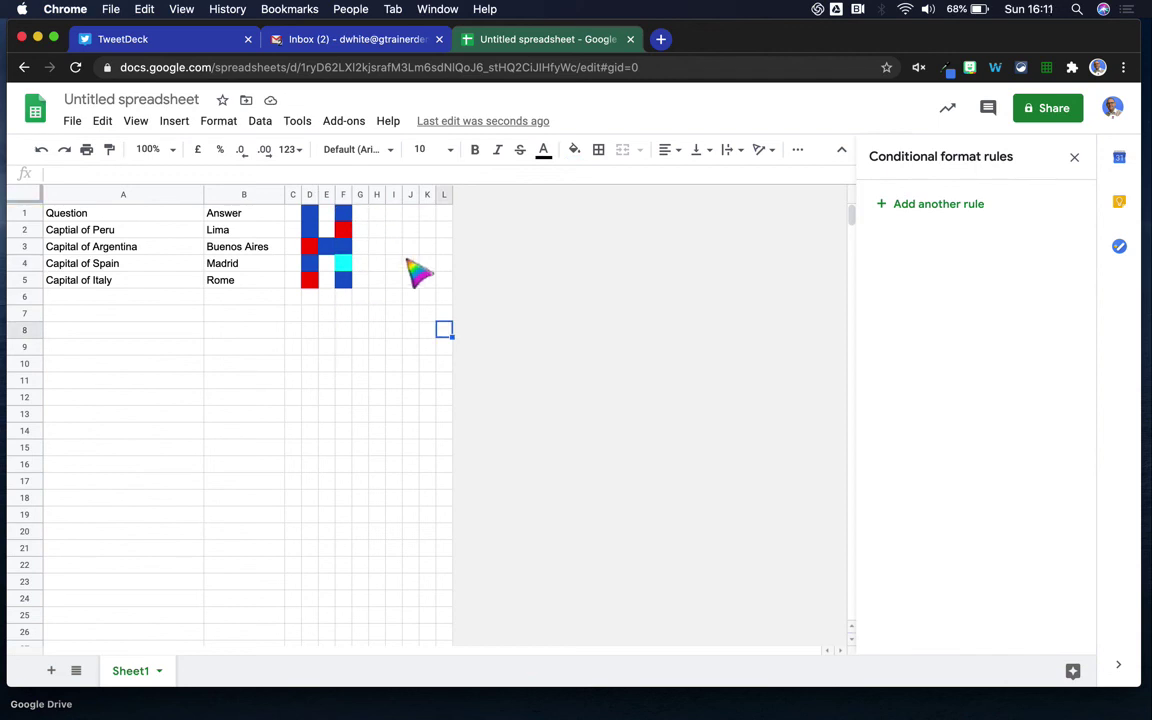
{"action": "left_click_drag", "start_coordinate": [232, 233], "coordinate": [237, 289]}
{"action": "key", "text": "Delete"}
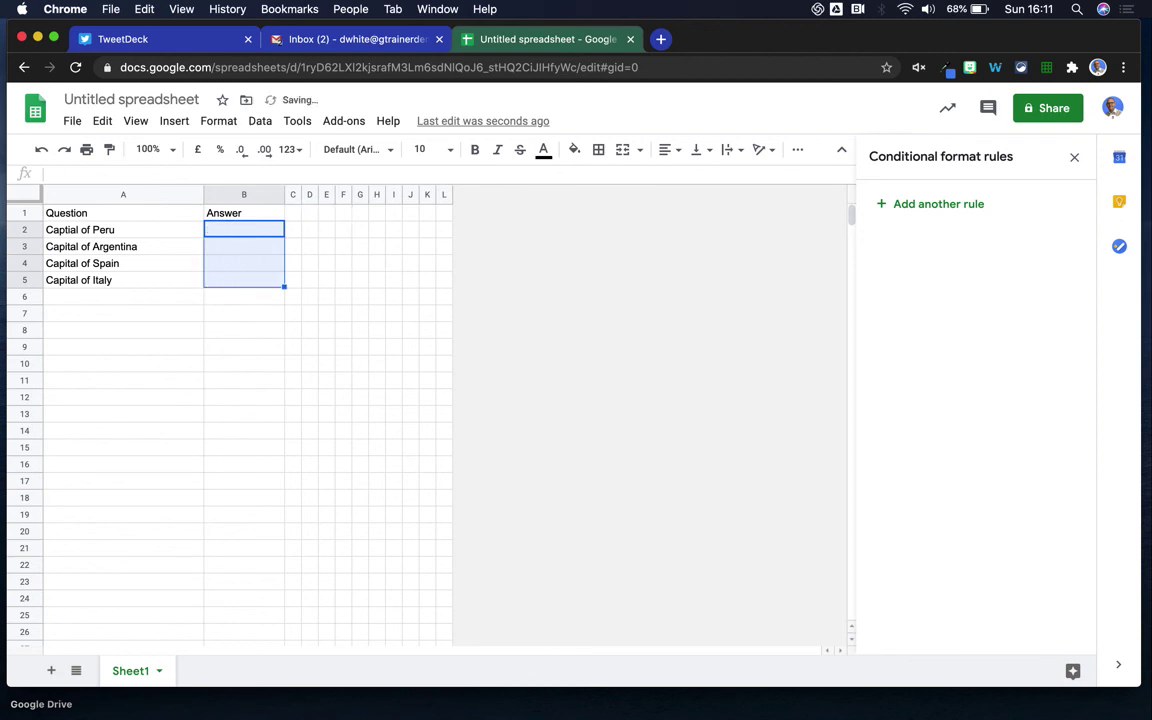
{"action": "left_click", "coordinate": [572, 343]}
- Enter Lima in B2, replacing Buenos Aires, and Madrid in B4
{"action": "left_click", "coordinate": [250, 231]}
{"action": "type", "text": "Buenos Aires"}
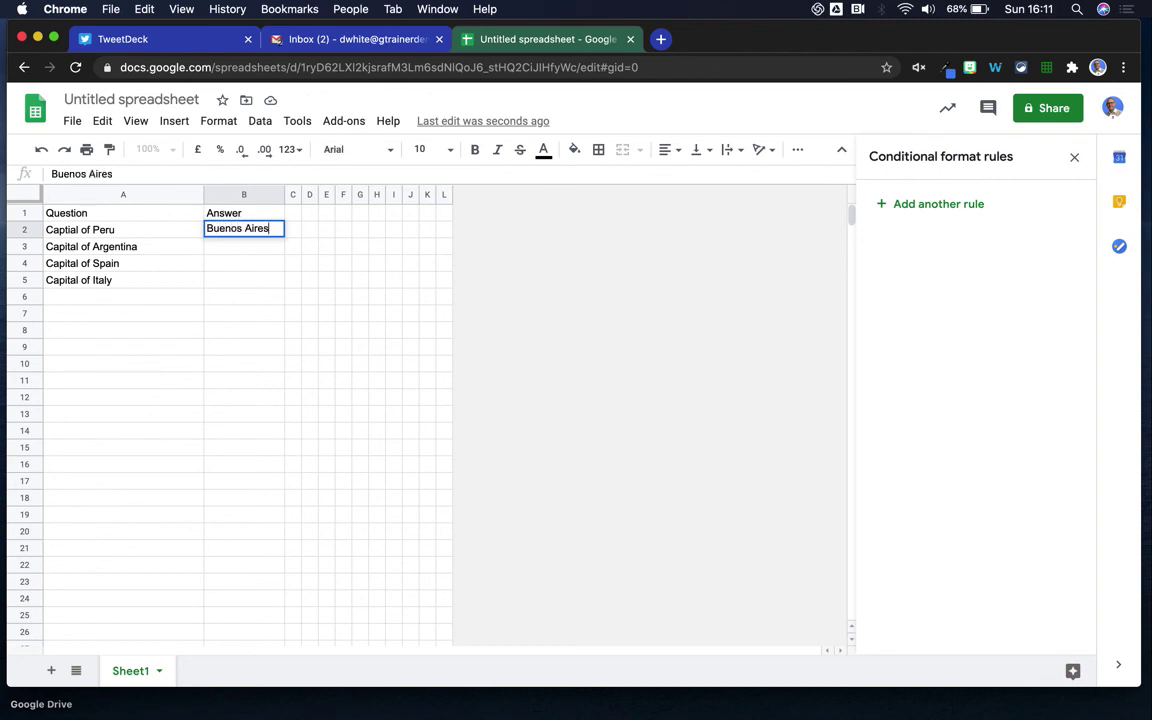
{"action": "left_click", "coordinate": [562, 302]}
{"action": "left_click", "coordinate": [230, 232]}
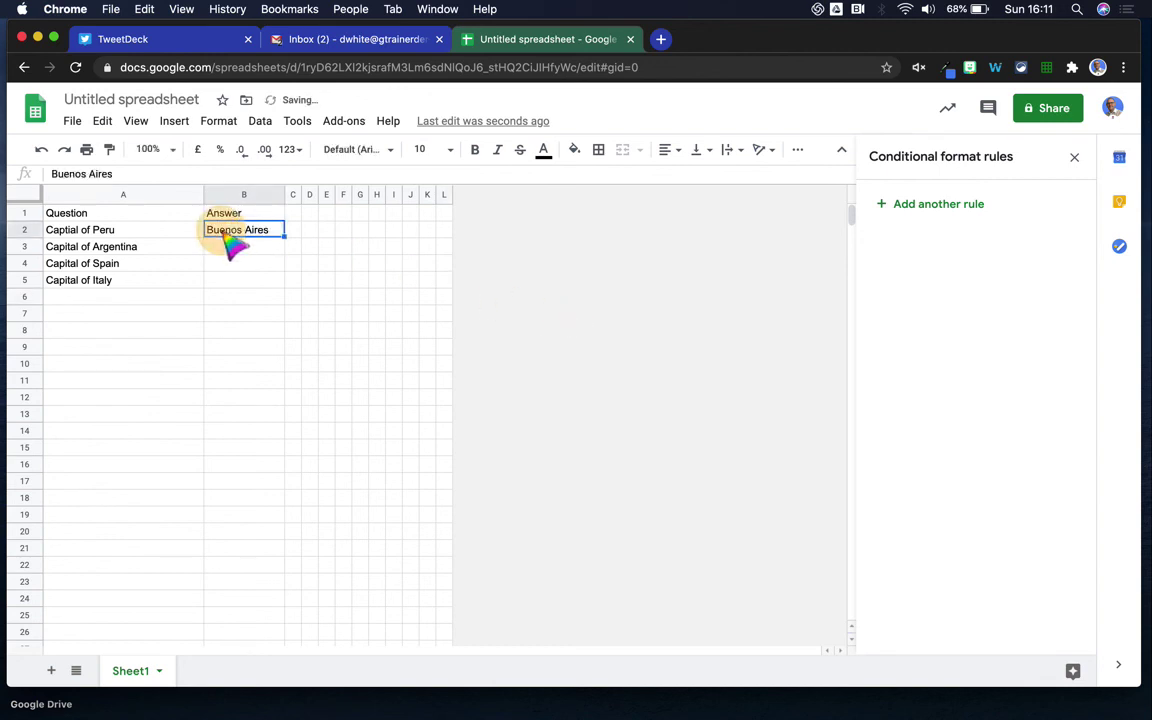
{"action": "type", "text": "Lima"}
{"action": "left_click", "coordinate": [620, 302]}
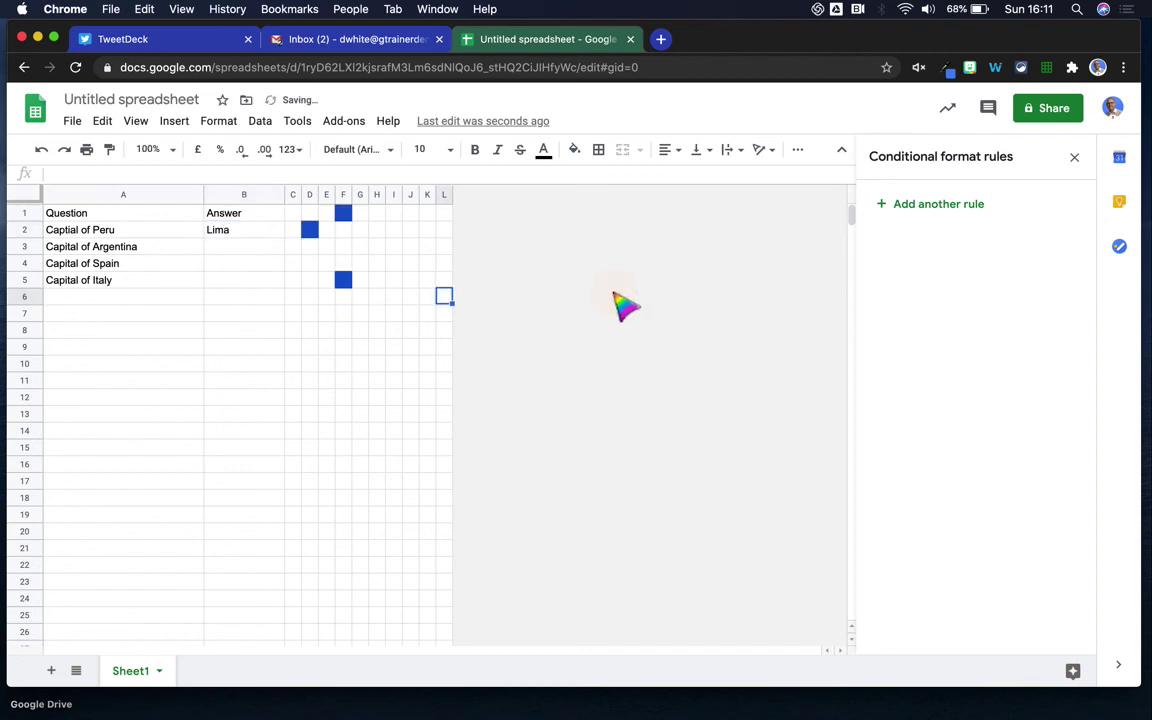
{"action": "left_click", "coordinate": [252, 263]}
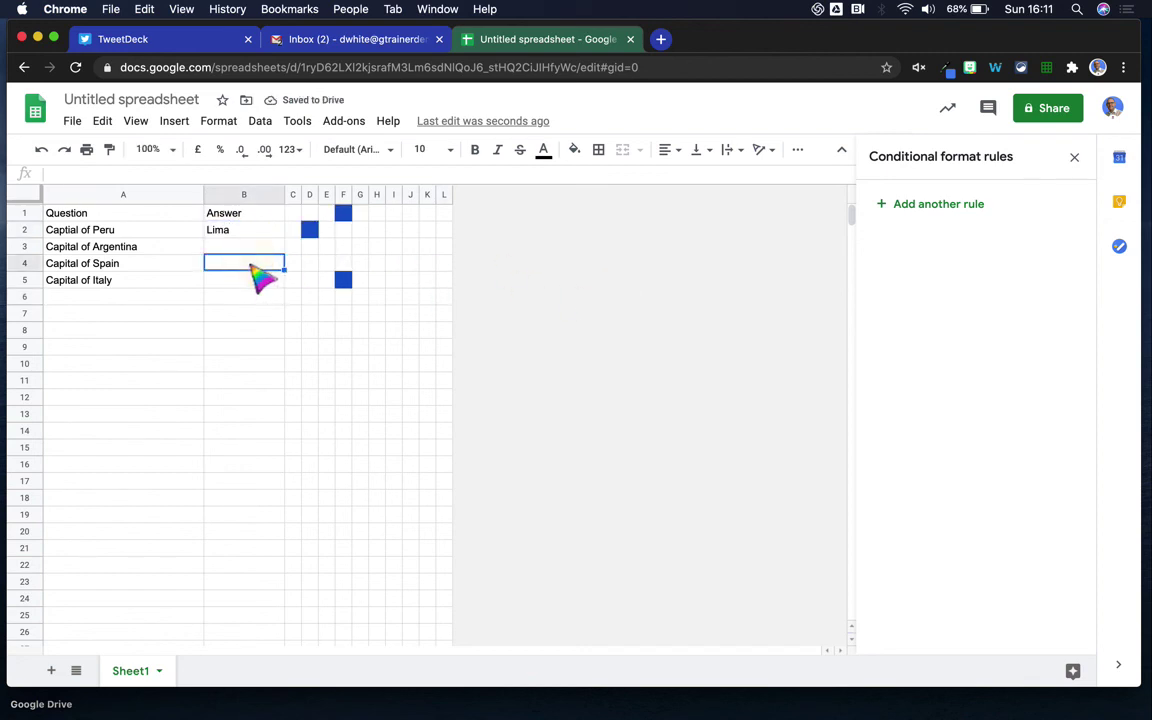
{"action": "type", "text": "Madrid"}
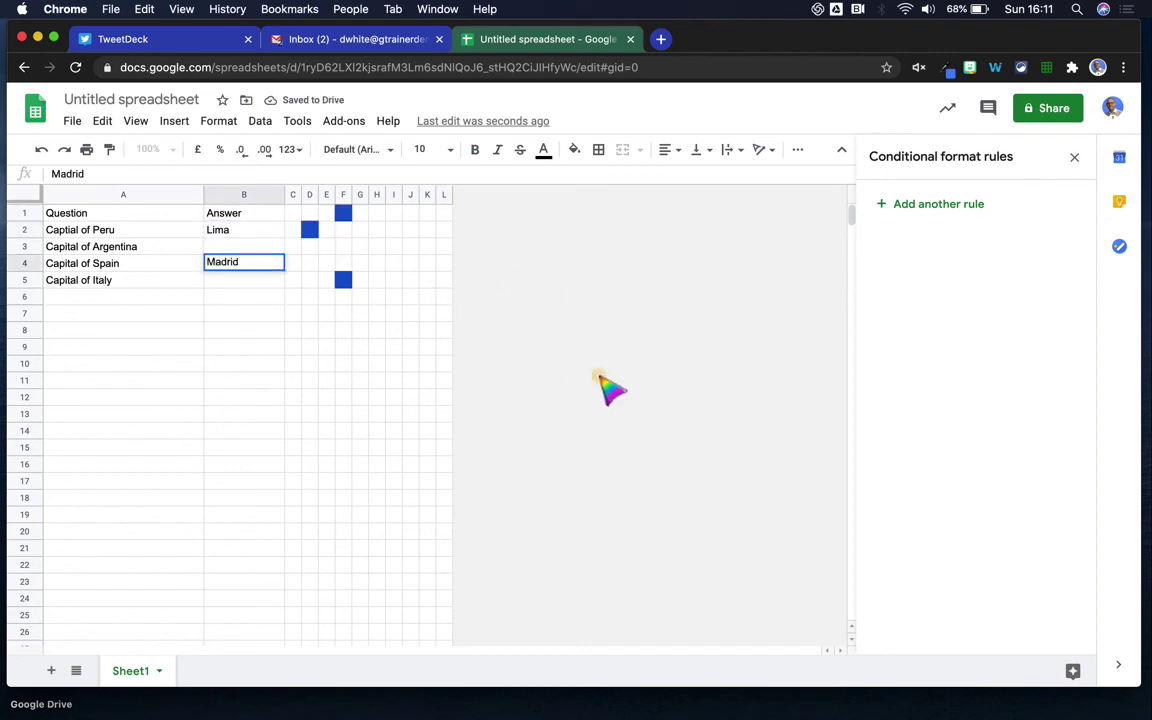
{"action": "left_click", "coordinate": [602, 381]}
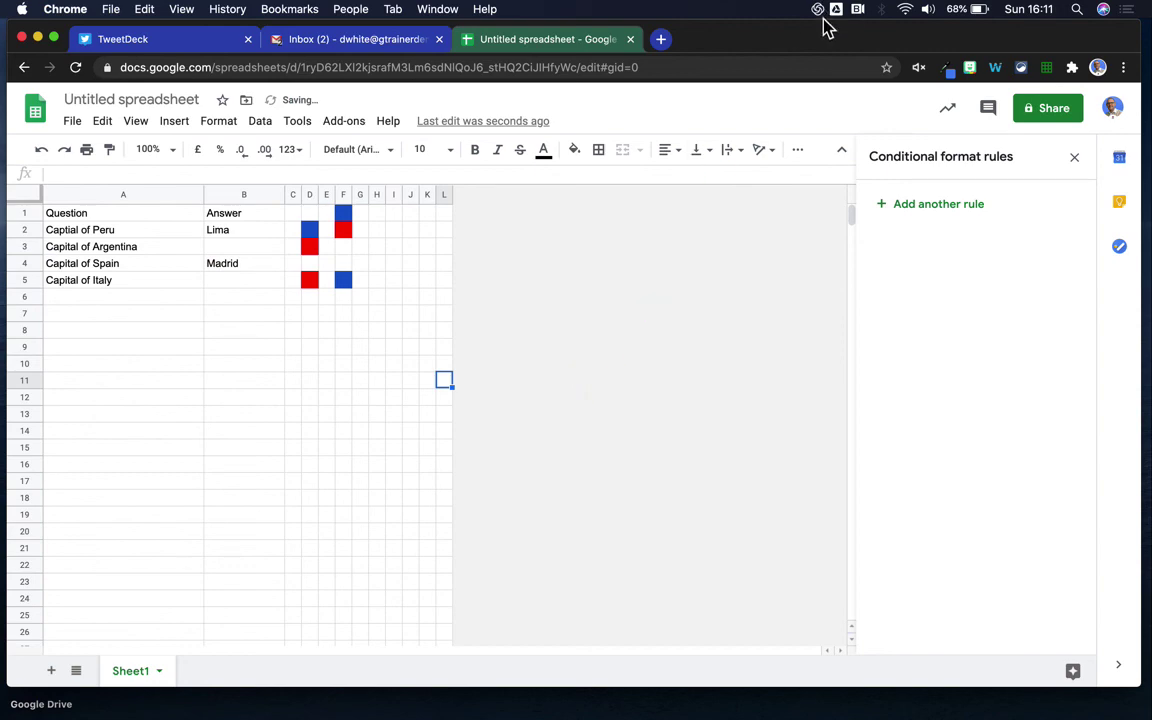